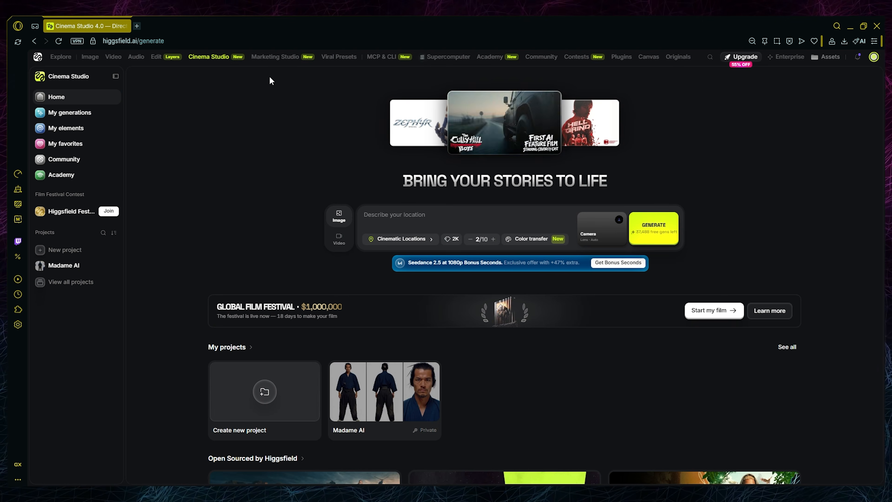
Step: Create a new private project named "Madame AI 2"
left_click(58, 250)
type("Madame A")
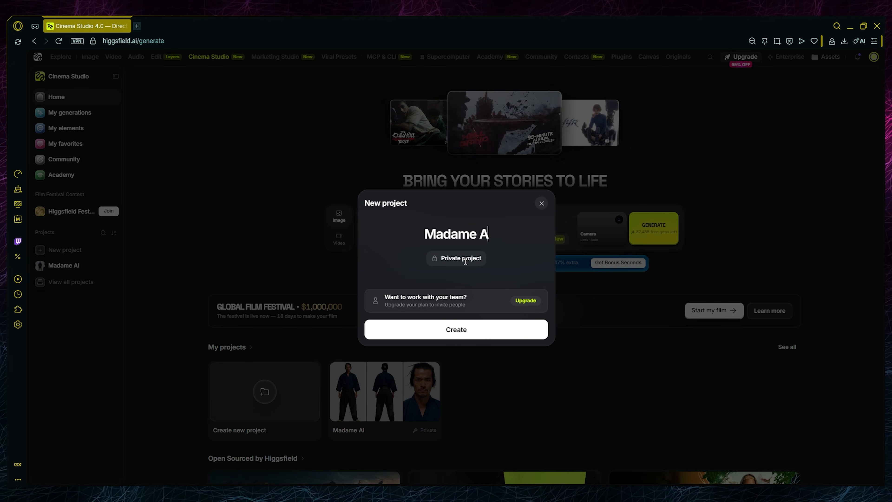
type("I 2")
left_click(446, 329)
Step: Set the image generator to AI Cast and look through the options for building a cast
left_click(400, 444)
left_click(424, 211)
left_click(601, 432)
left_click(452, 273)
left_click(515, 273)
left_click(562, 273)
left_click(608, 273)
left_click(673, 218)
Step: Look through the generator's other image modes and their settings
left_click(400, 443)
left_click(411, 358)
left_click(601, 433)
scroll(547, 322, "up", 1)
left_click(492, 358)
left_click(531, 443)
left_click(400, 443)
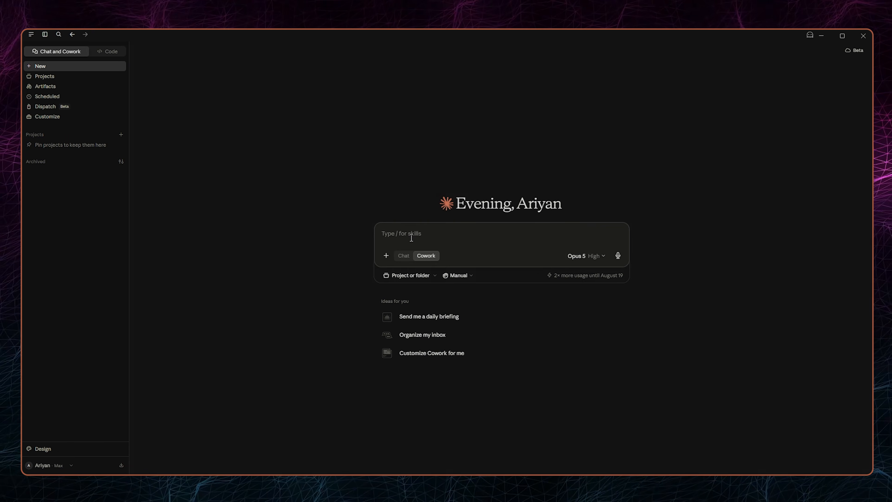
Step: Switch to Claude and send "iwant to create horror anime style story" with the cinema-studio-4-director skill
type("/")
left_click(423, 158)
type("iwant to create horror anime style story")
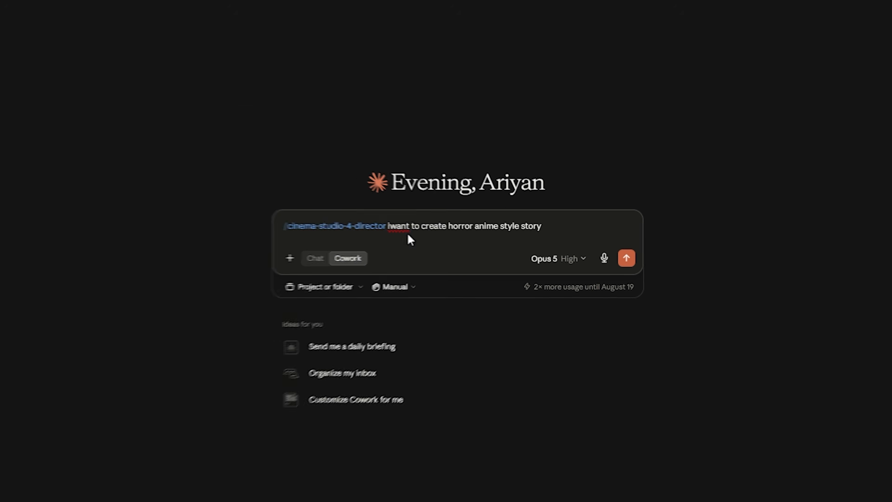
key("Return")
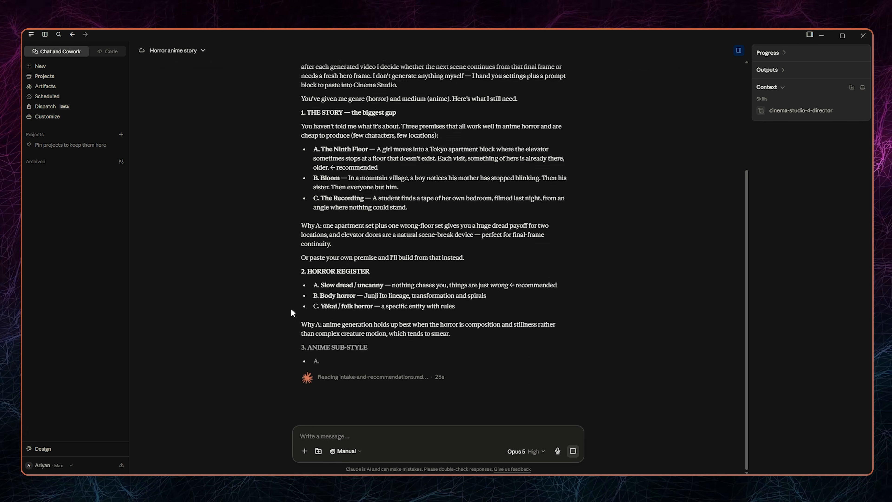
Step: Review the intake questions on story, horror register, sub-style, era, length and aspect ratio, and send a reply
scroll(578, 333, "up", 20)
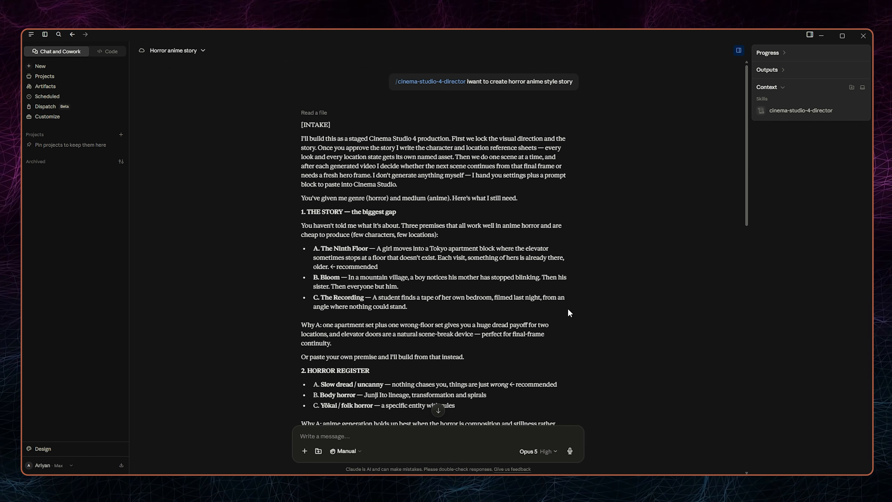
scroll(569, 313, "down", 4)
scroll(379, 278, "down", 15)
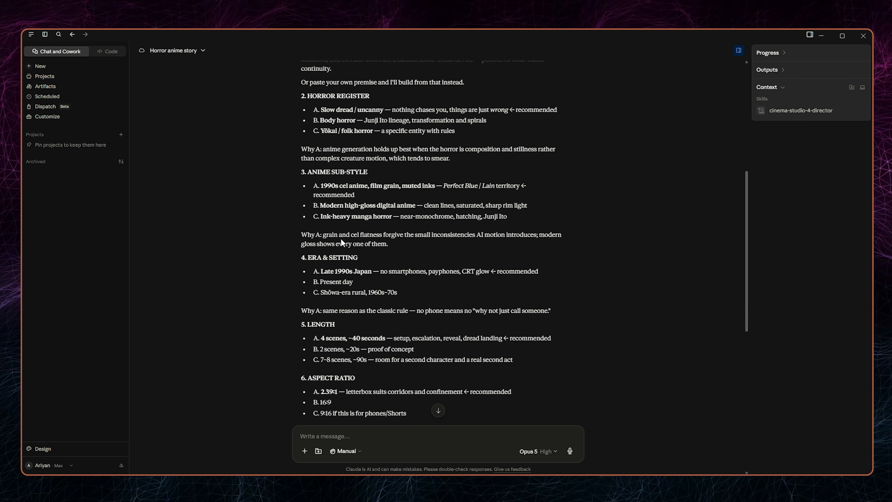
type("ecie")
key("Return")
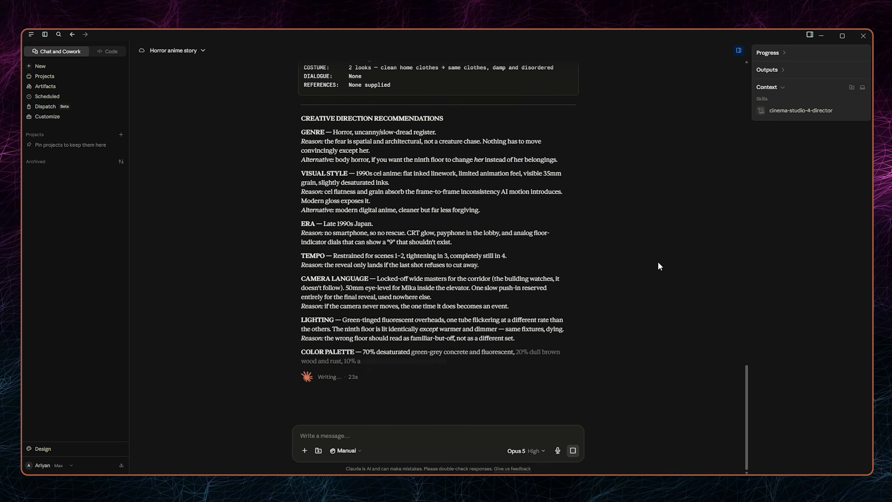
Step: Review the creative direction recommendations and approve the proposed settings
scroll(413, 193, "up", 15)
scroll(414, 194, "down", 1)
scroll(414, 193, "down", 15)
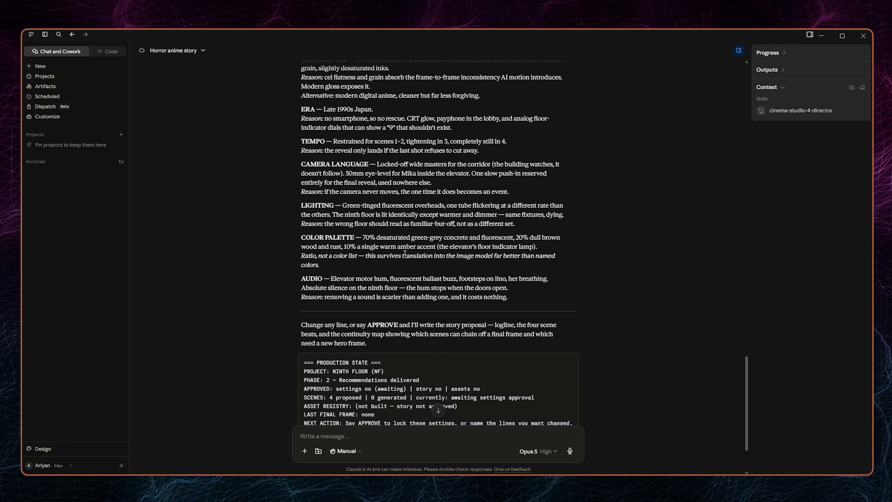
key("Return")
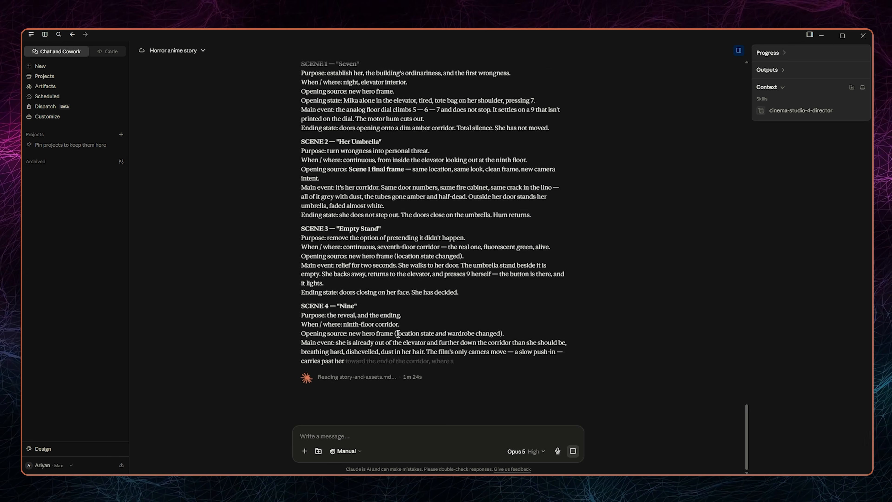
Step: Review the story summary, scene plan and continuity map, and reply APPROVE to lock the story
scroll(448, 292, "up", 10)
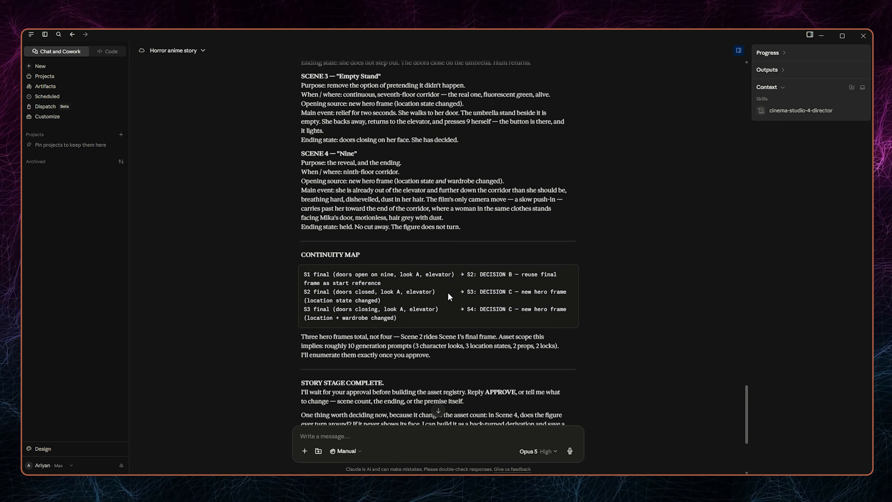
scroll(365, 254, "down", 5)
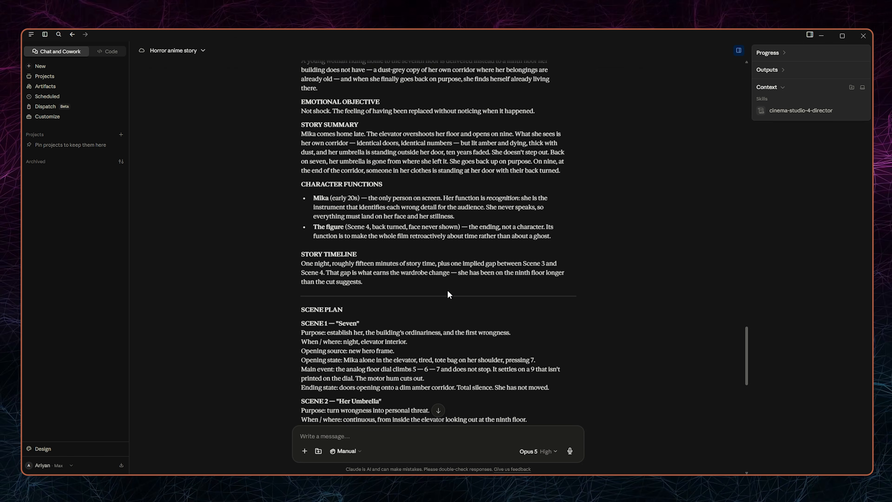
scroll(359, 256, "down", 15)
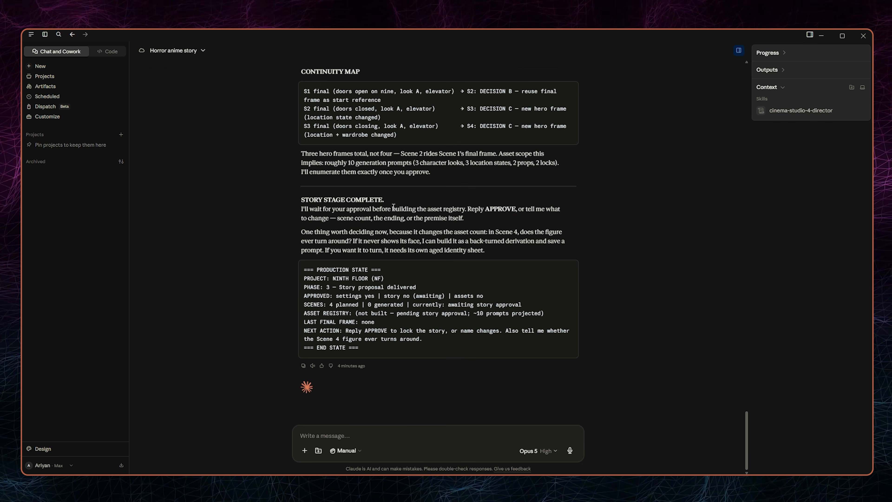
type("APPROVE")
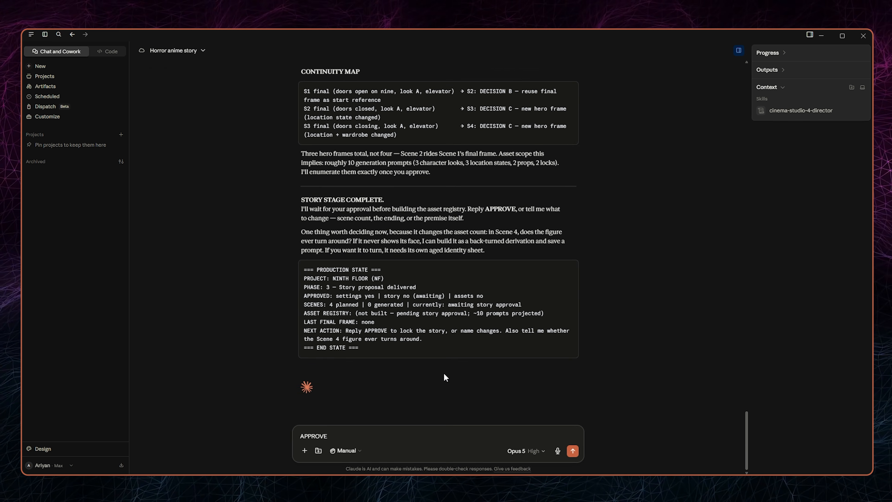
left_click(573, 452)
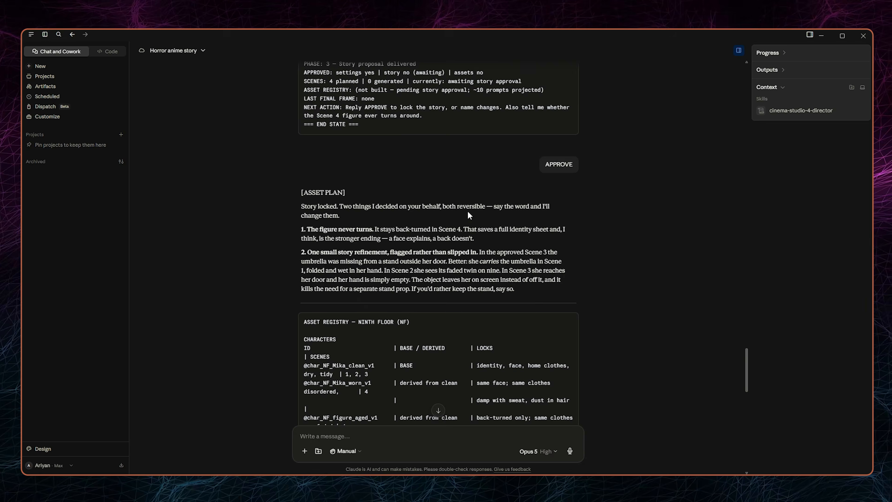
Step: Examine the asset registry and asset prompts, and open the Ninth floor asset package
scroll(349, 282, "down", 15)
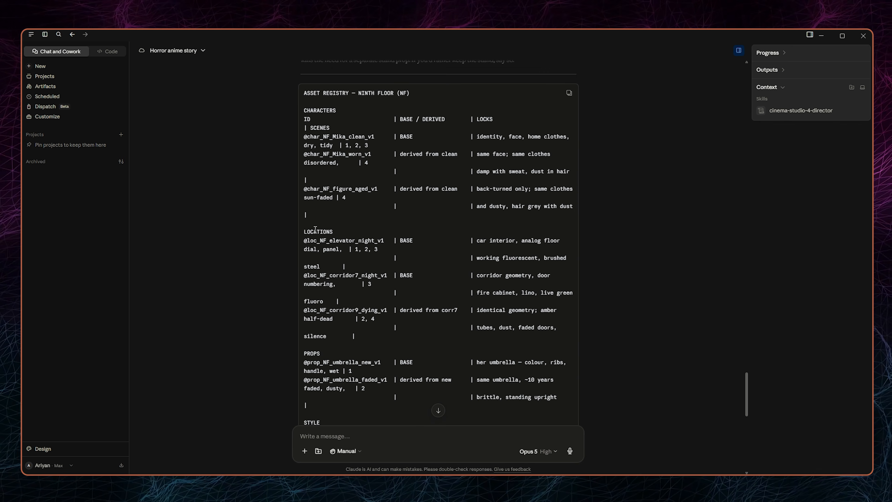
left_click_drag(343, 290, 384, 290)
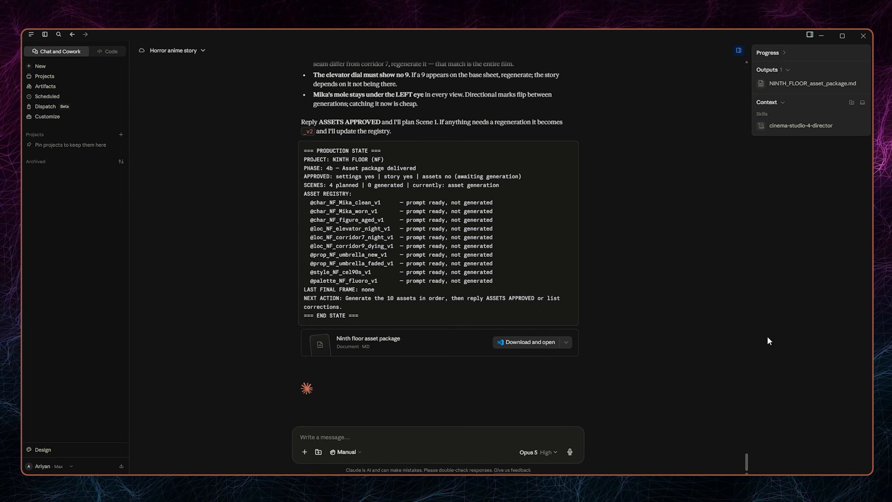
scroll(507, 279, "up", 10)
scroll(402, 341, "down", 7)
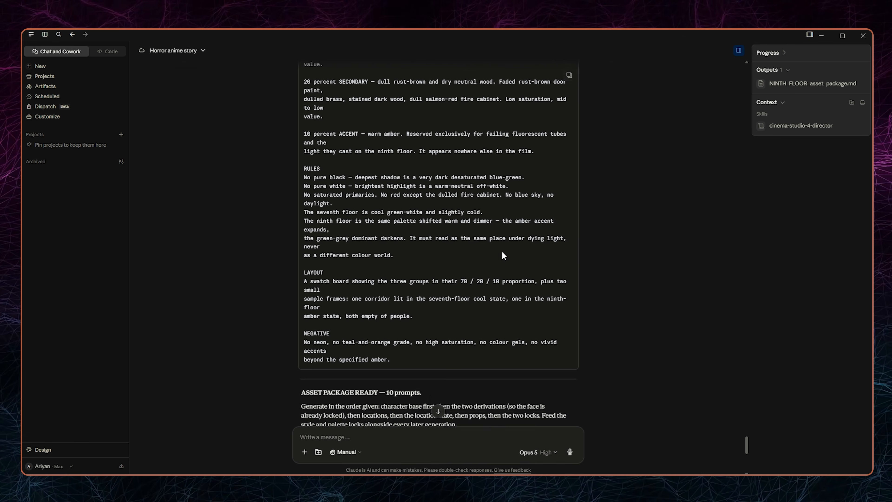
scroll(661, 316, "down", 4)
left_click(425, 348)
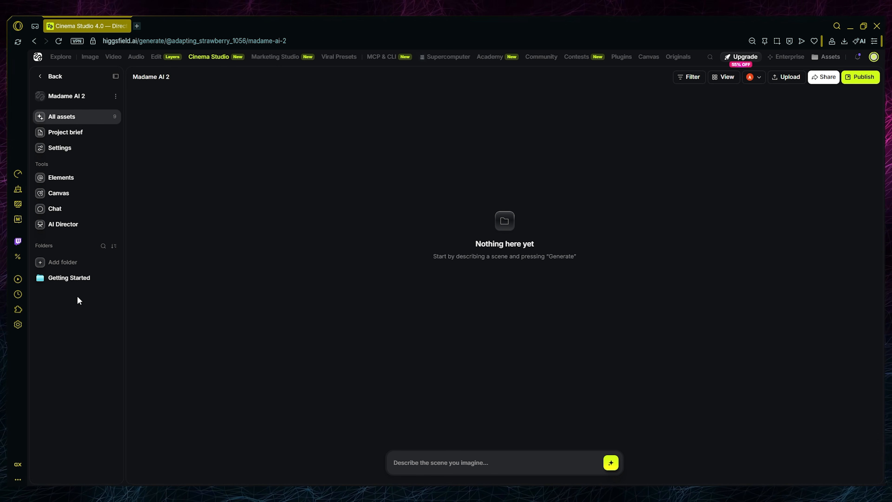
Step: Switch to Cinema Studio, choose AI Cast and paste the character continuity sheet prompt for MIKA
left_click(478, 462)
left_click(388, 444)
left_click(387, 211)
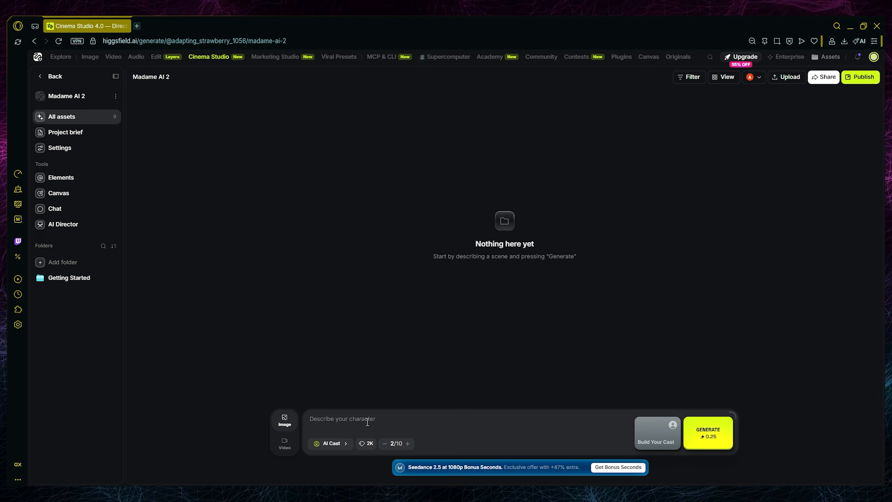
left_click(342, 410)
key("ctrl+v")
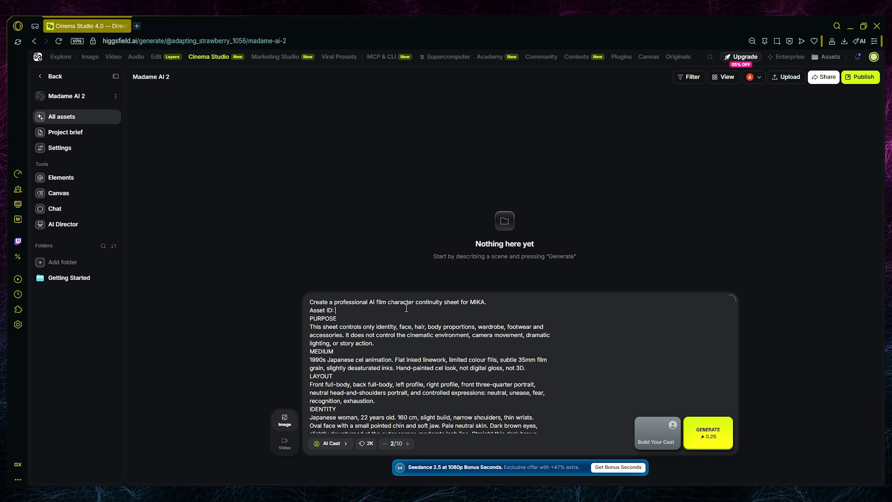
Step: Remove the Asset ID line from the prompt and generate one image
key("BackSpace")
key("BackSpace")
key("BackSpace")
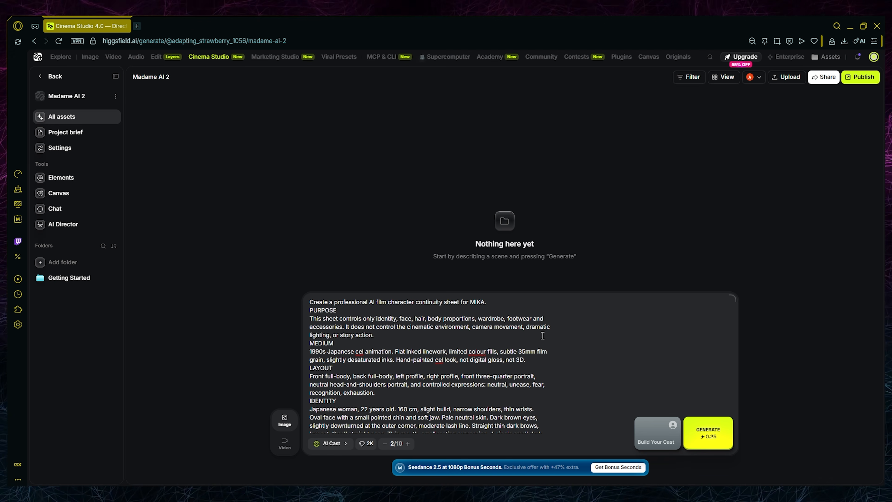
left_click(385, 444)
left_click(709, 434)
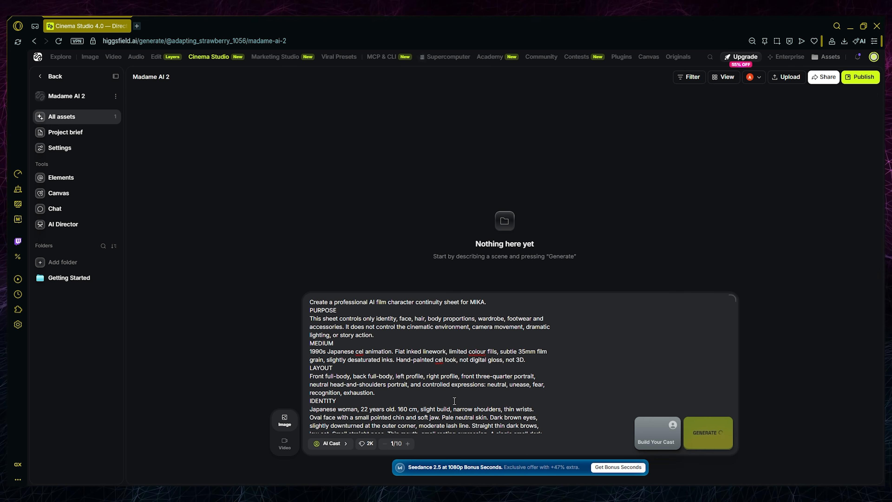
Step: Switch the image model to GPT Image 2 and view the Unlimited plan offer, closing it without purchasing
left_click(330, 443)
left_click(404, 312)
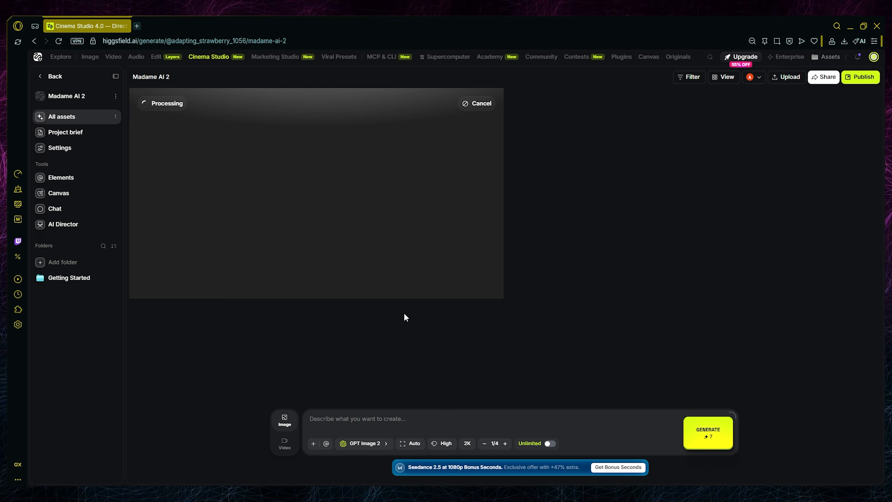
left_click(551, 443)
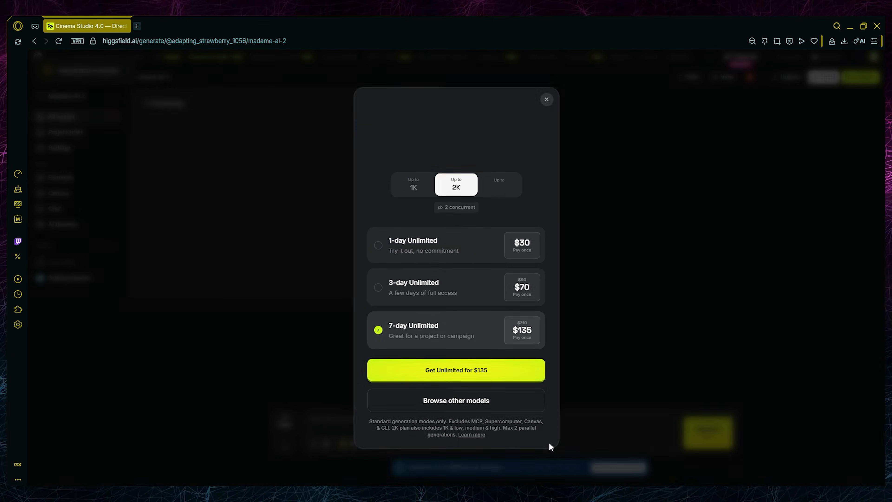
left_click(547, 74)
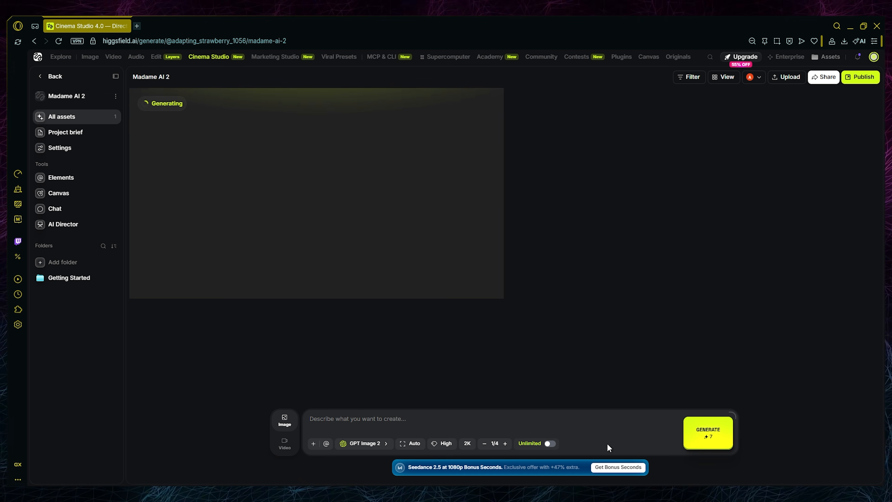
Step: Enter the MIKA continuity sheet prompt for GPT Image 2, leaving out the Asset ID line
left_click(394, 423)
key("ctrl+v")
left_click(406, 314)
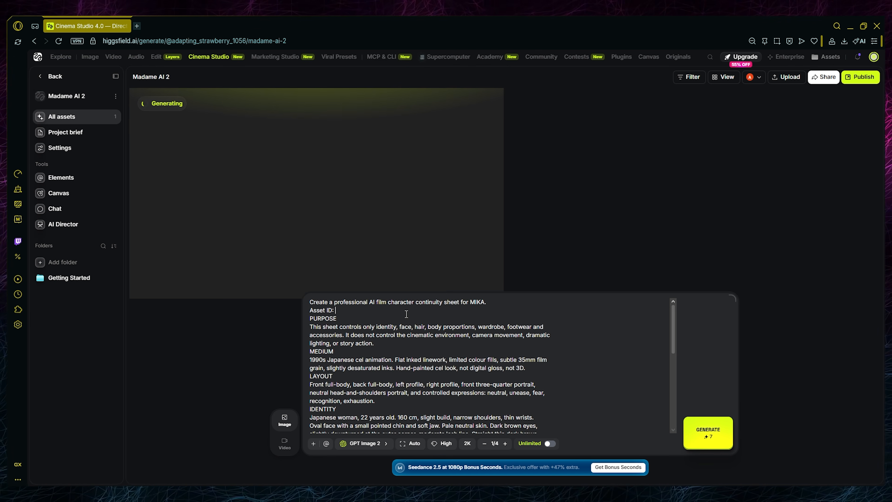
key("BackSpace")
key("BackSpace")
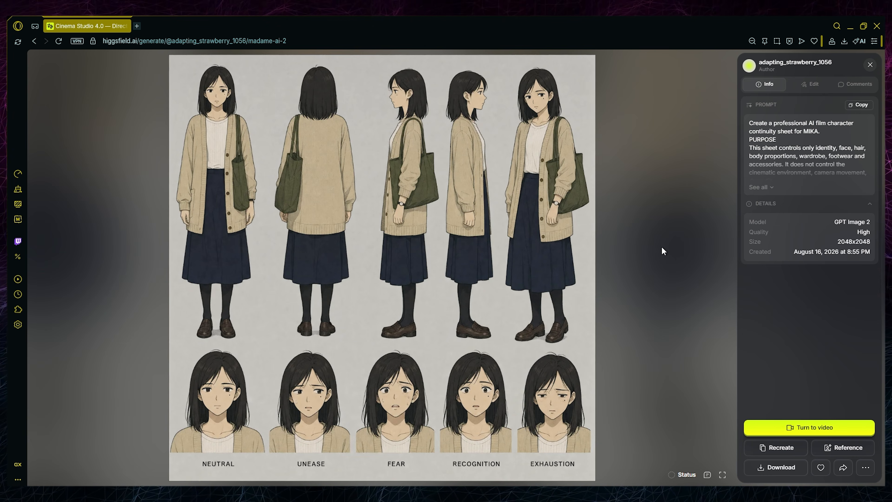
Step: Compare the two generated anime character sheets of Mika in full view
left_click(870, 66)
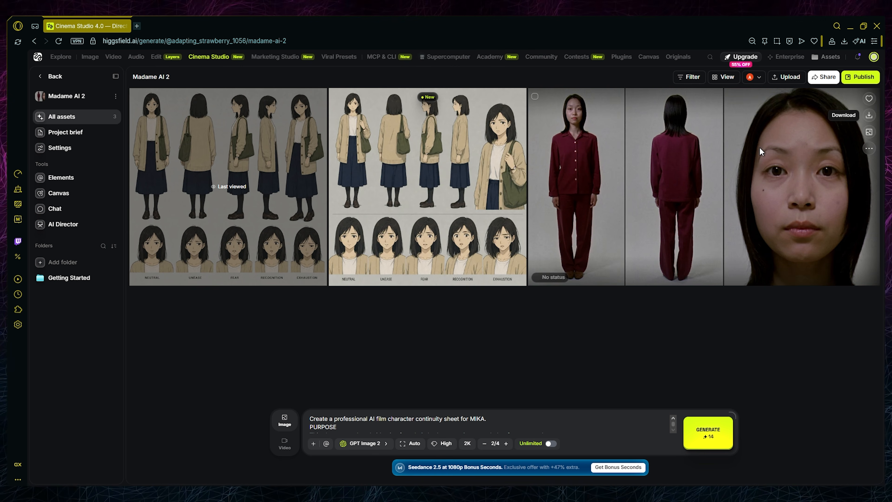
left_click(446, 151)
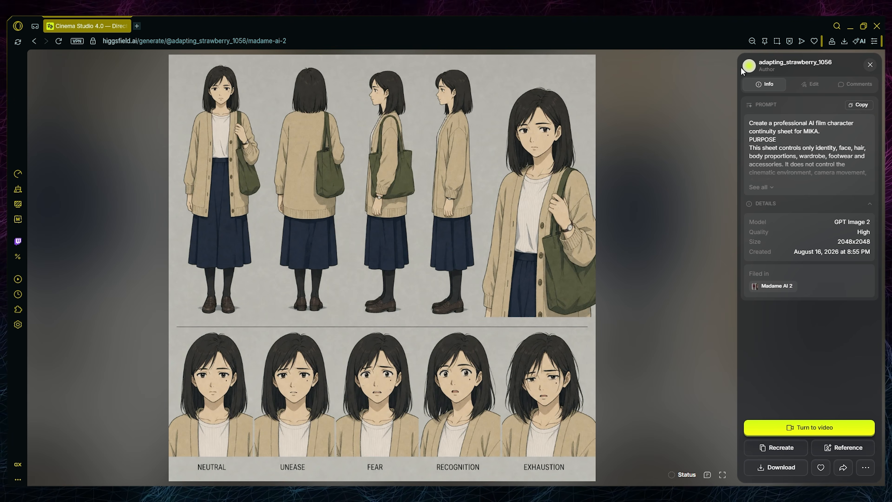
scroll(688, 141, "down", 1)
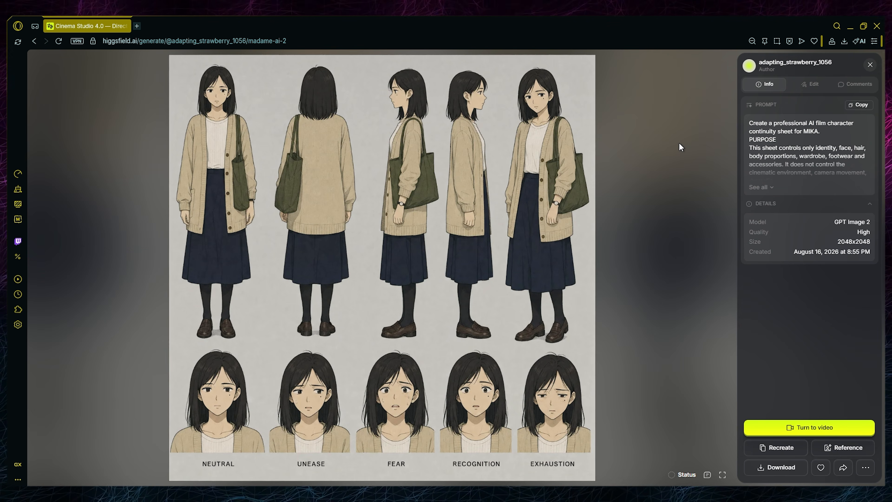
scroll(679, 143, "down", 1)
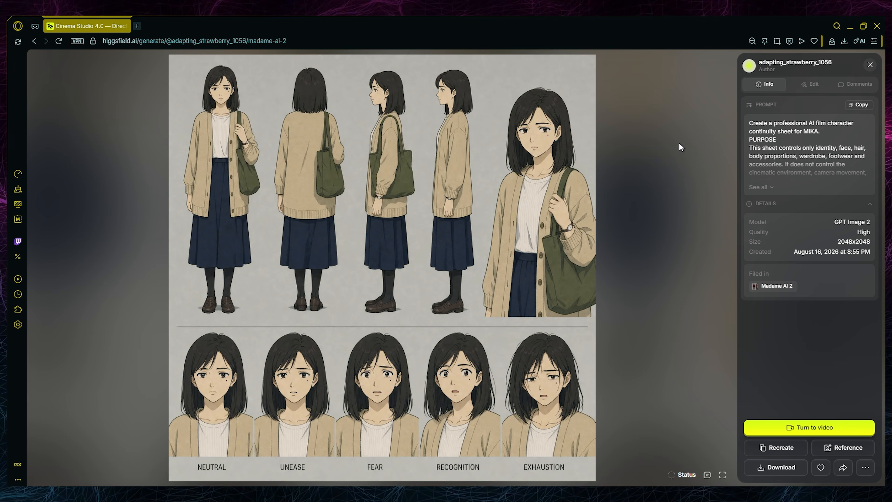
scroll(679, 142, "down", 1)
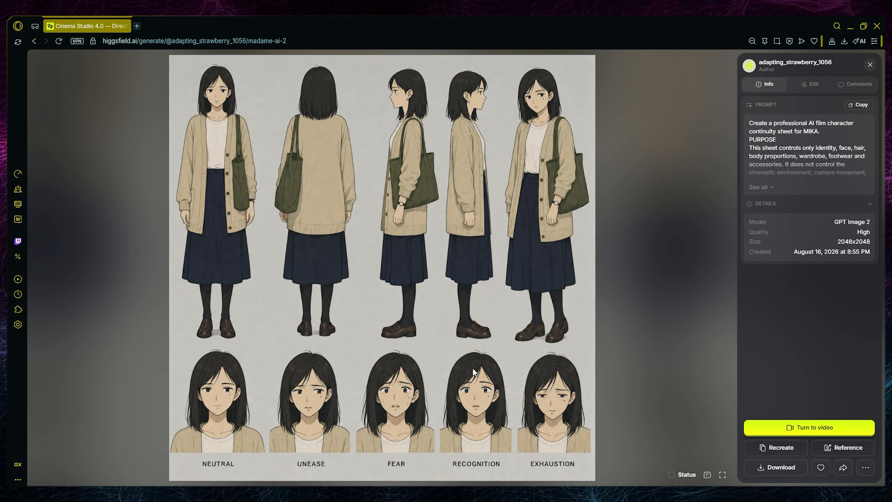
scroll(494, 260, "down", 1)
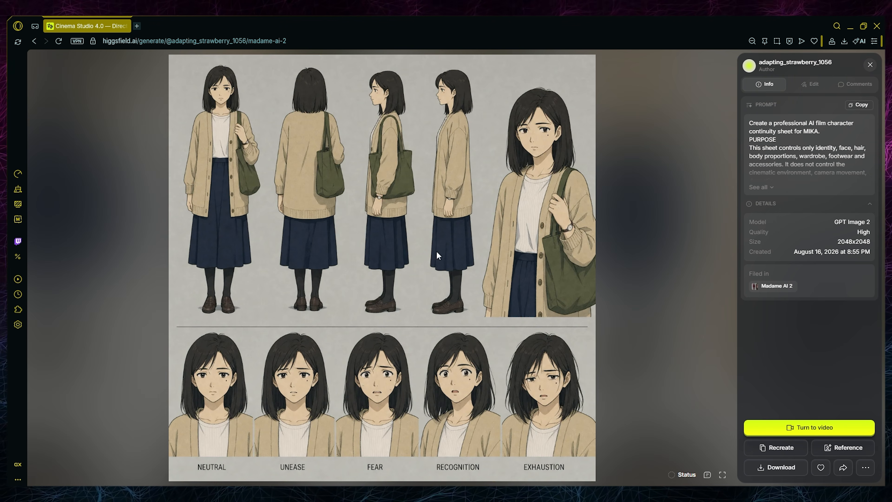
Step: Create an element from the Mika character sheet, named Mika with element ID char_nf_mika_clean_v2
left_click(865, 468)
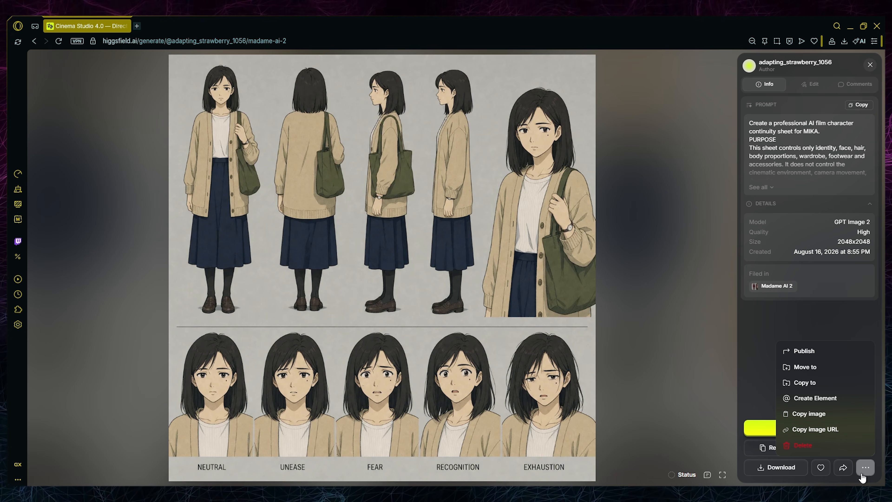
left_click(815, 398)
left_click(593, 202)
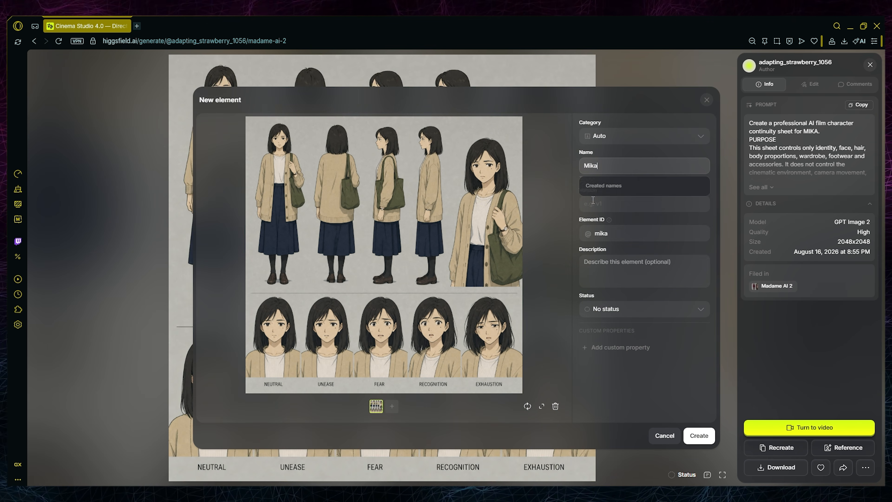
left_click(606, 234)
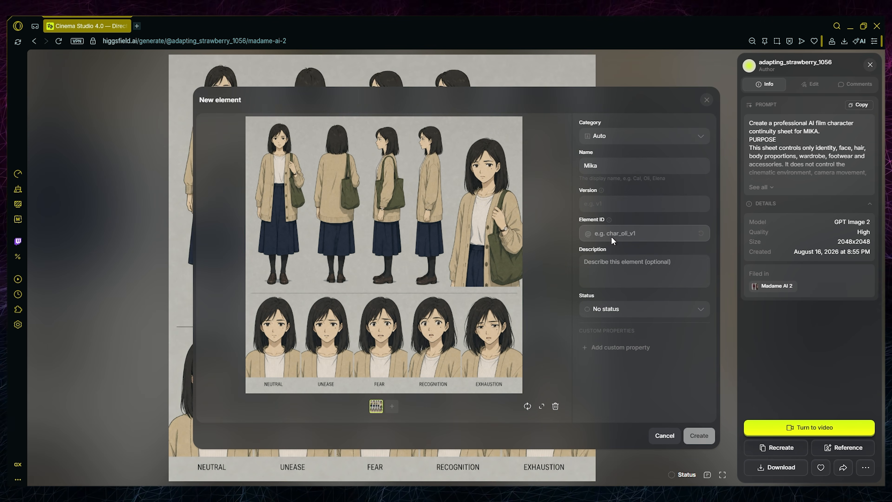
left_click(699, 436)
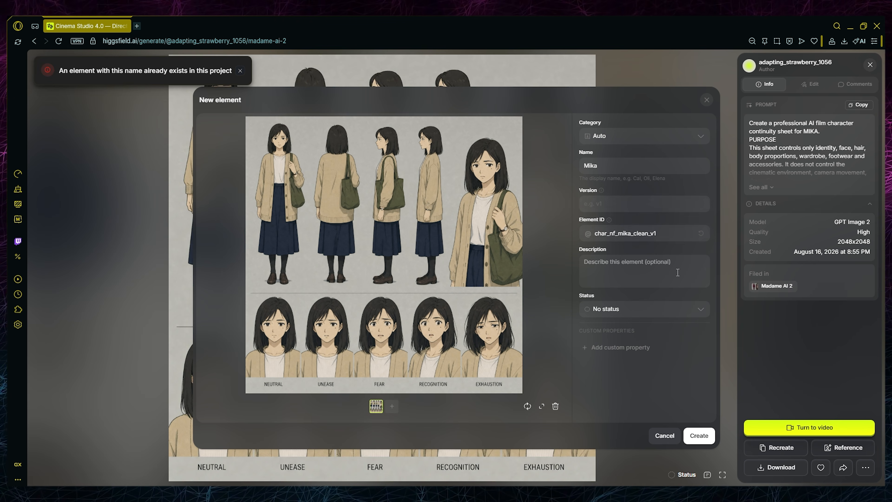
left_click(665, 234)
key("BackSpace")
type("2")
left_click(698, 436)
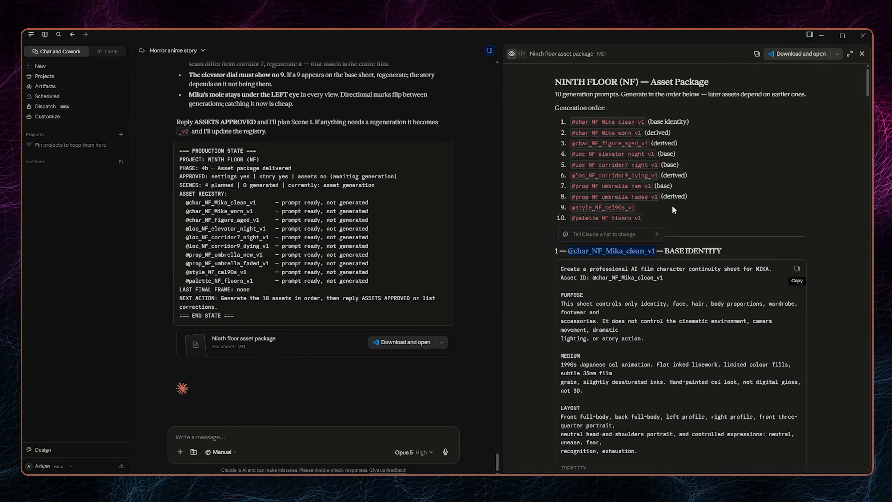
Step: Bring the MIKA wardrobe variant prompt from Claude's asset package into Cinema Studio, leaving out the Asset ID line
scroll(672, 273, "down", 10)
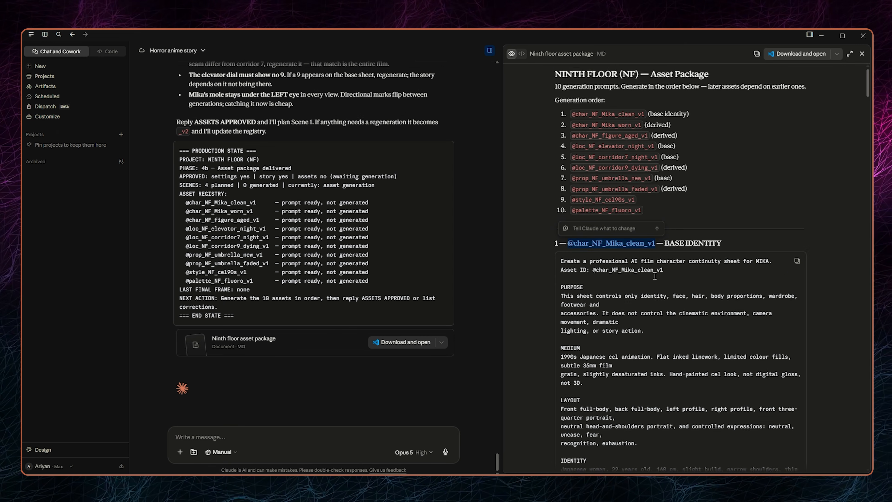
scroll(672, 273, "down", 6)
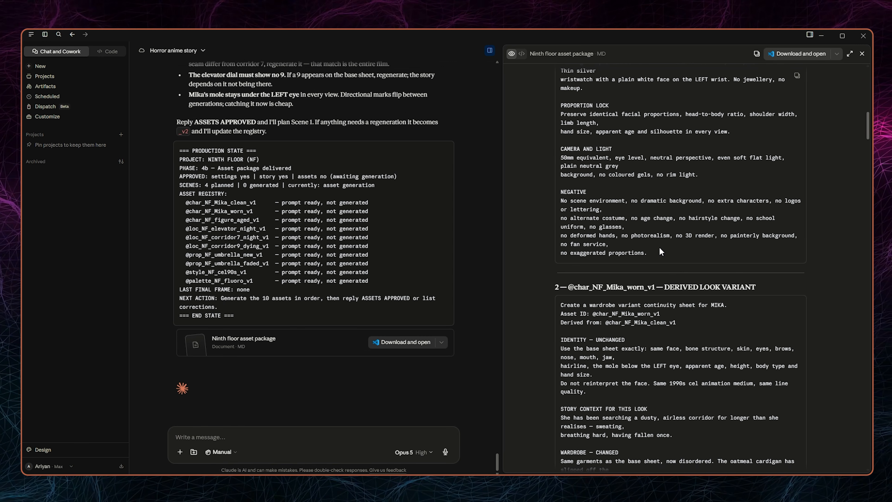
left_click_drag(660, 288, 592, 288)
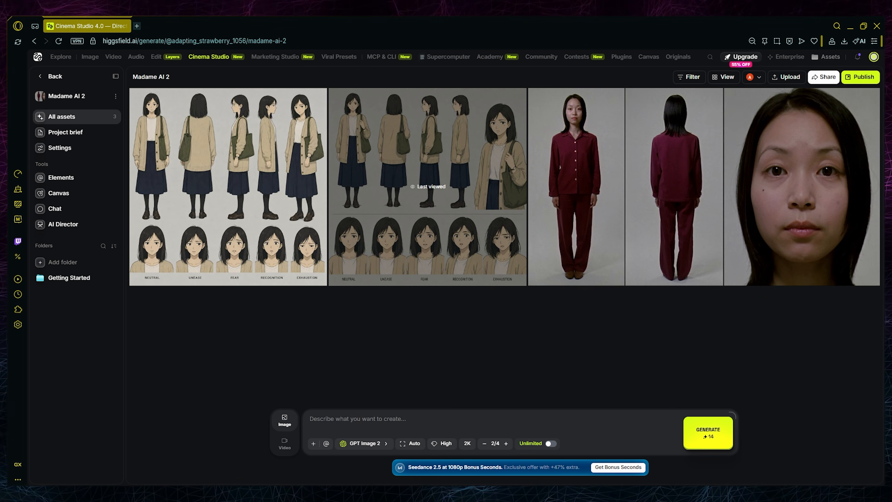
key("ctrl+v")
scroll(415, 391, "up", 5)
key("BackSpace")
key("BackSpace")
key("BackSpace")
Step: Link the prompt's Derived from line to the char_nf_mika_clean_v2 element and generate one wardrobe variant image
left_click(425, 387)
key("BackSpace")
type("@")
left_click(400, 268)
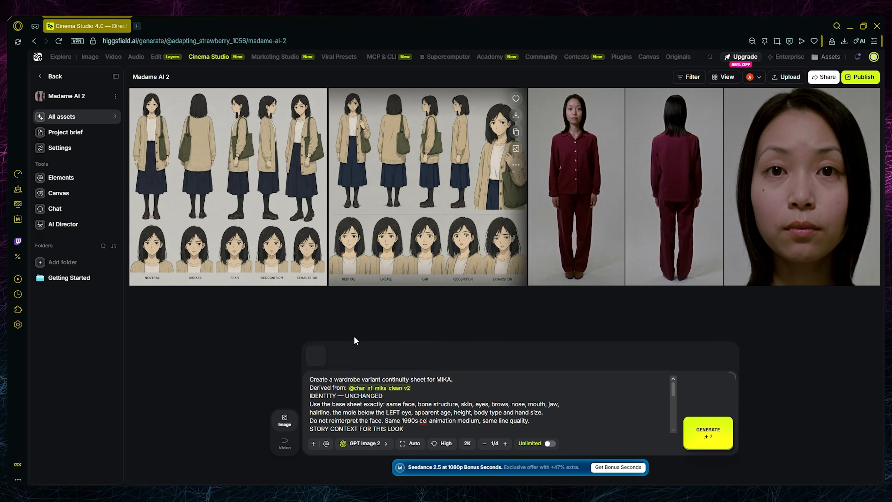
scroll(471, 386, "down", 5)
scroll(450, 404, "up", 5)
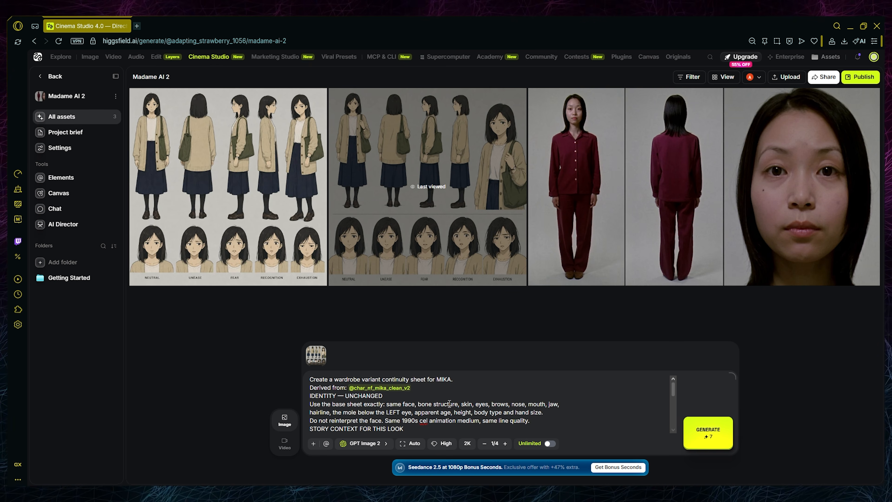
left_click(707, 433)
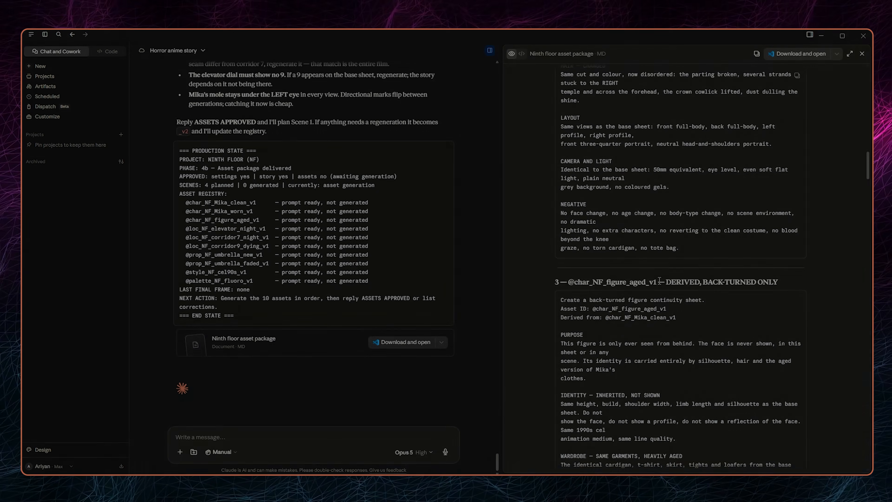
Step: Bring the back-turned figure continuity sheet prompt from Claude into Cinema Studio, leaving out the Asset ID line
left_click_drag(657, 281, 568, 282)
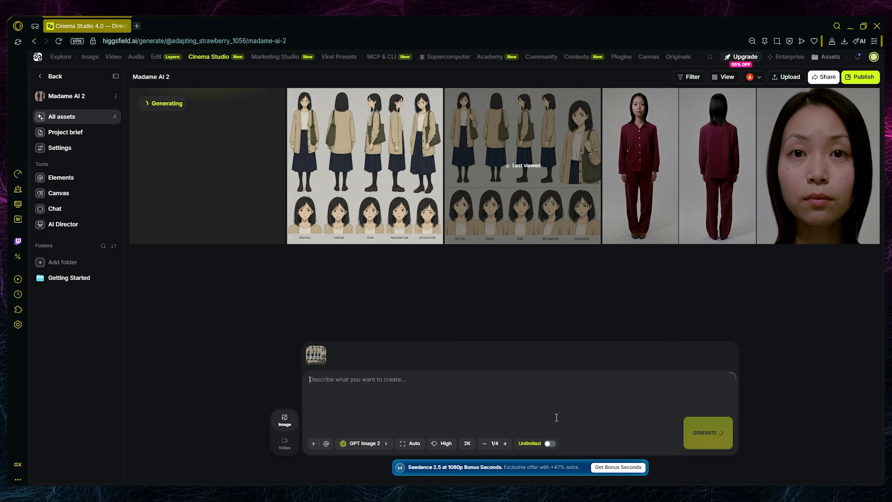
left_click(408, 390)
key("BackSpace")
key("BackSpace")
key("BackSpace")
key("BackSpace")
key("BackSpace")
key("BackSpace")
key("BackSpace")
key("BackSpace")
key("BackSpace")
key("BackSpace")
key("BackSpace")
key("BackSpace")
Step: Point the figure prompt's Derived from line to the char_nf_mika_clean_v2 element and generate one image
left_click(422, 390)
key("BackSpace")
type("@")
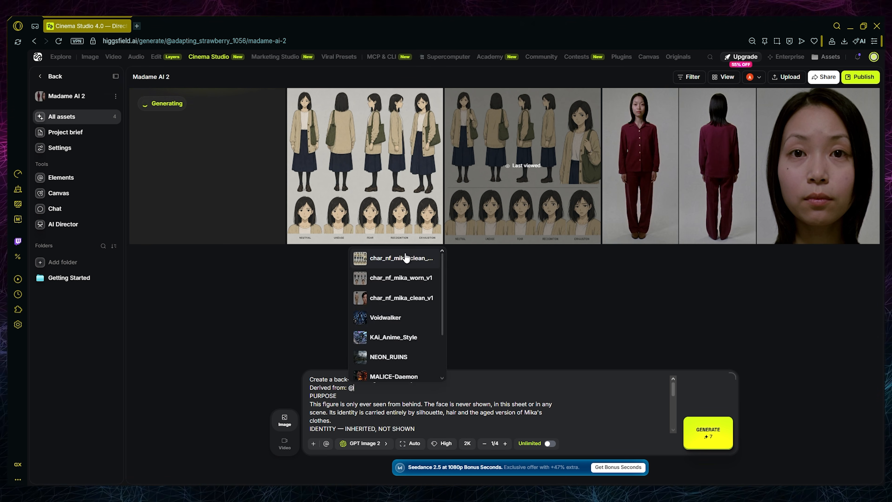
left_click(407, 258)
scroll(471, 382, "down", 1)
left_click(708, 433)
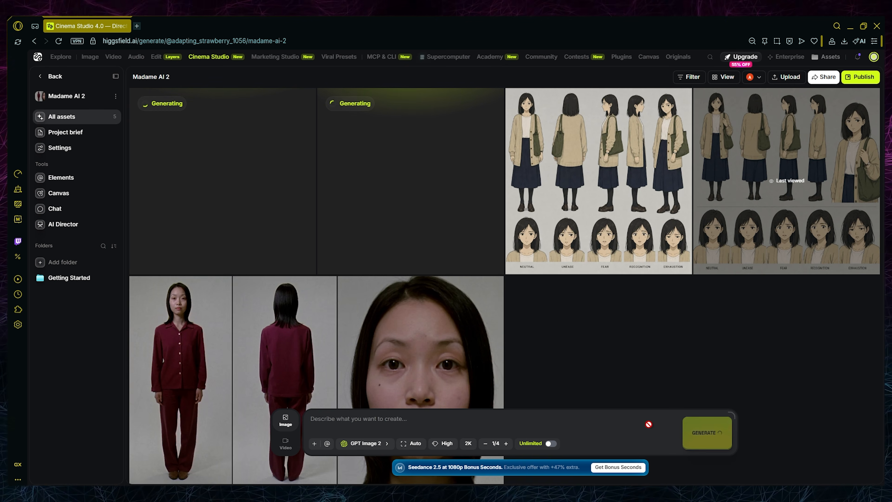
Step: View the generated wardrobe variant sheet and back-turned figure sheet in full
left_click(430, 174)
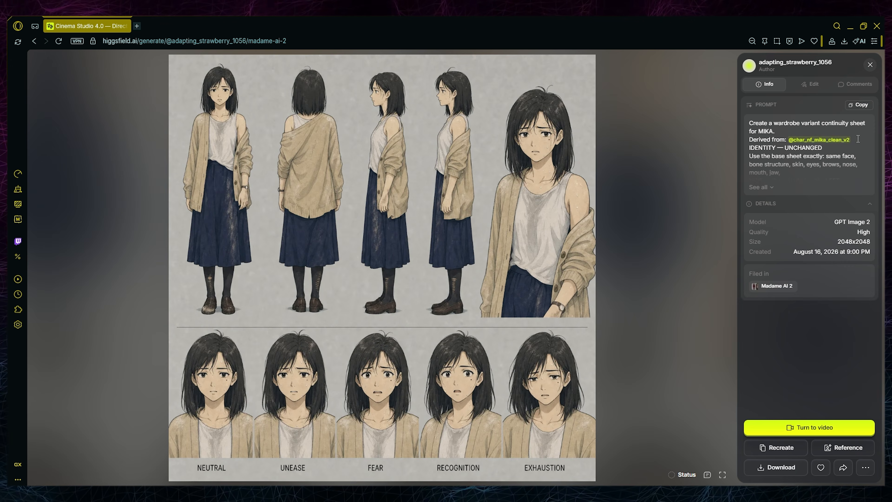
left_click(179, 192)
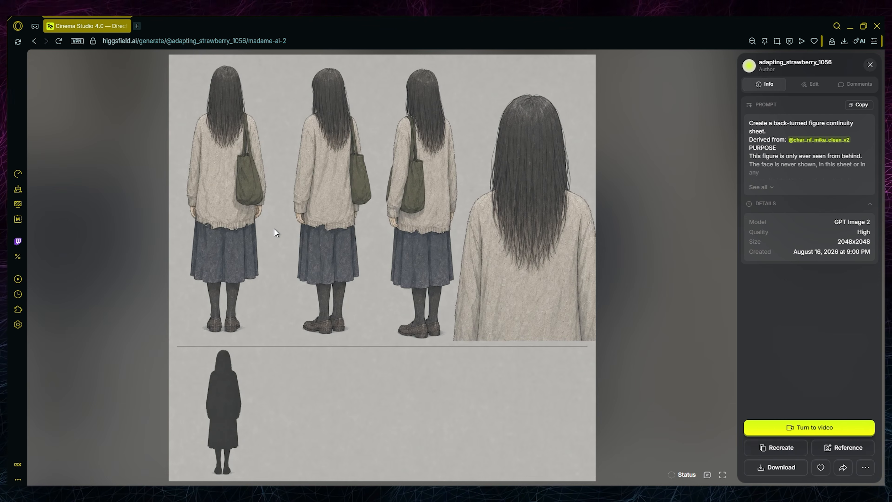
key("Escape")
Step: Generate the back-turned figure continuity sheet again
scroll(557, 433, "up", 5)
left_click(408, 443)
left_click(392, 356)
left_click(696, 432)
Step: Create an element from the Mika wardrobe variant sheet
left_click(492, 165)
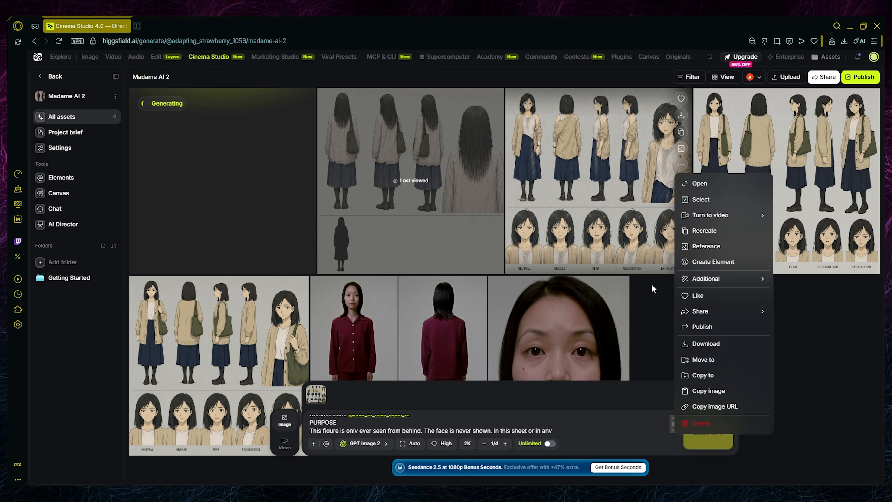
left_click(713, 261)
double_click(601, 233)
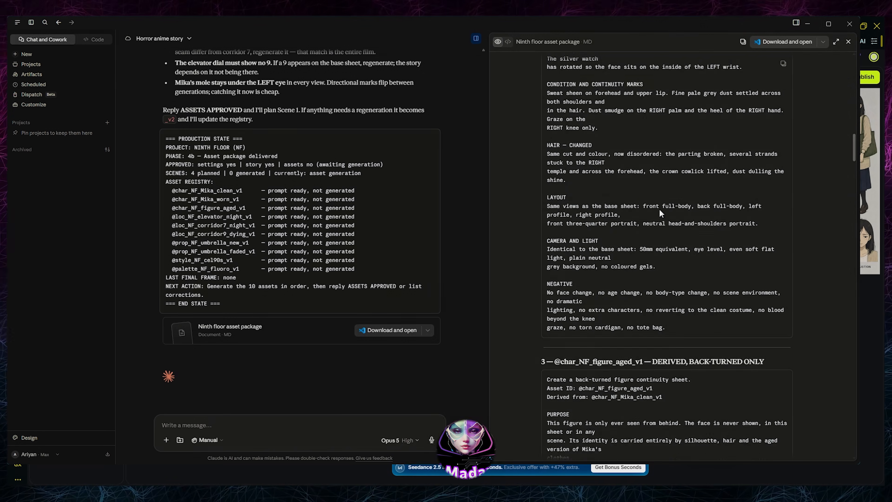
Step: Bring the ELEVATOR CAR location sheet prompt from Claude into Cinema Studio, leaving out the Asset ID line
scroll(659, 208, "down", 10)
left_click_drag(647, 228, 564, 234)
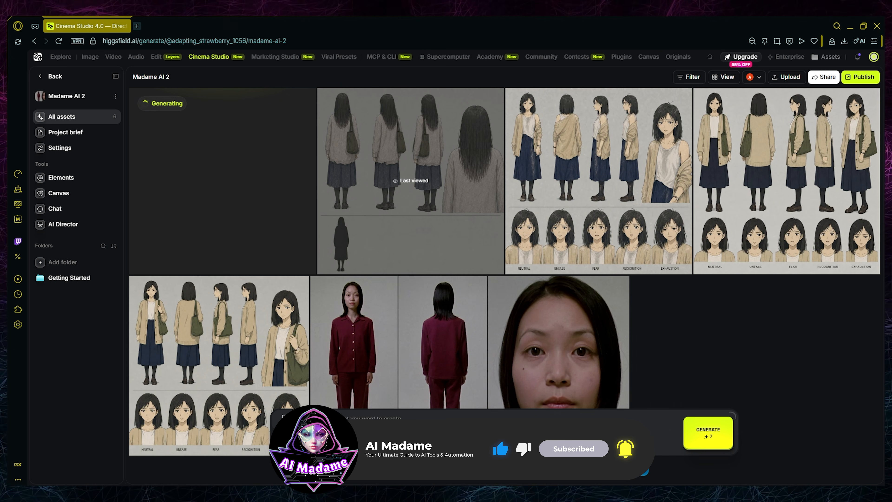
left_click(415, 420)
scroll(437, 352, "down", 3)
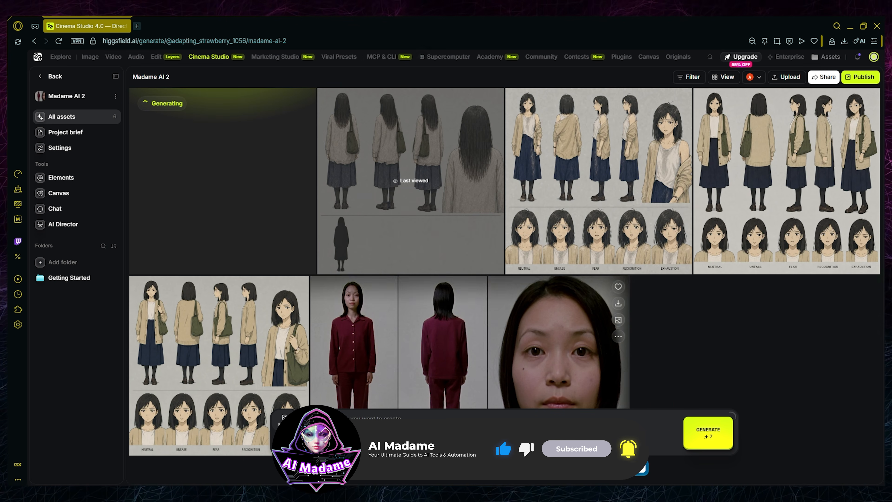
key("ctrl+v")
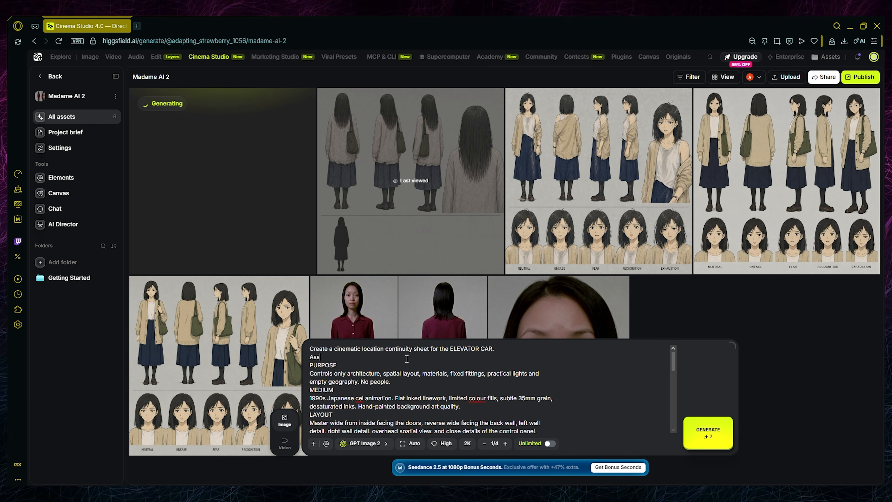
key("BackSpace")
key("BackSpace")
key("BackSpace")
key("BackSpace")
key("BackSpace")
scroll(548, 394, "down", 1)
scroll(554, 392, "up", 1)
Step: Set the aspect ratio to 16:9 and replace the prompt with Claude's SEVENTH FLOOR CORRIDOR location sheet prompt
left_click(414, 444)
left_click(409, 413)
key("alt+Tab")
scroll(677, 287, "down", 10)
left_click(808, 24)
left_click(421, 383)
key("ctrl+a")
key("ctrl+v")
scroll(407, 380, "up", 8)
Step: Remove the Asset ID line from the SEVENTH FLOOR CORRIDOR prompt and generate one image
left_click(405, 359)
key("ctrl+BackSpace")
key("ctrl+BackSpace")
key("BackSpace")
key("BackSpace")
left_click(714, 442)
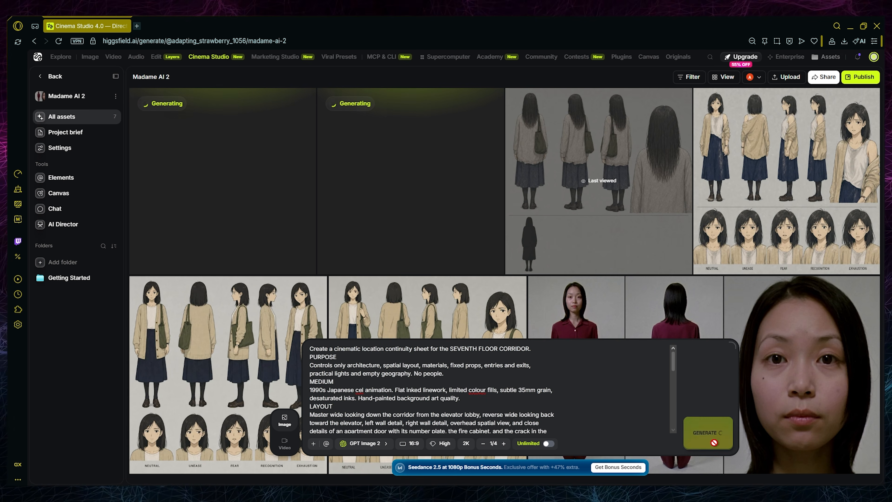
Step: Copy the NINTH FLOOR CORRIDOR location state variant prompt from Claude and replace the Cinema Studio prompt with it
key("alt+Tab")
scroll(667, 281, "down", 15)
left_click_drag(653, 289, 557, 290)
scroll(597, 281, "up", 8)
scroll(738, 253, "down", 10)
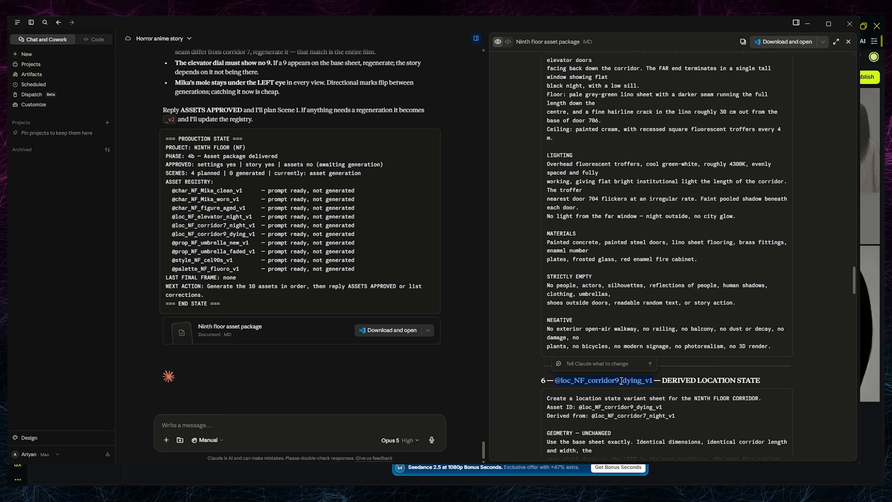
left_click(783, 214)
key("alt+Tab")
left_click(410, 355)
key("ctrl+a")
key("BackSpace")
key("ctrl+v")
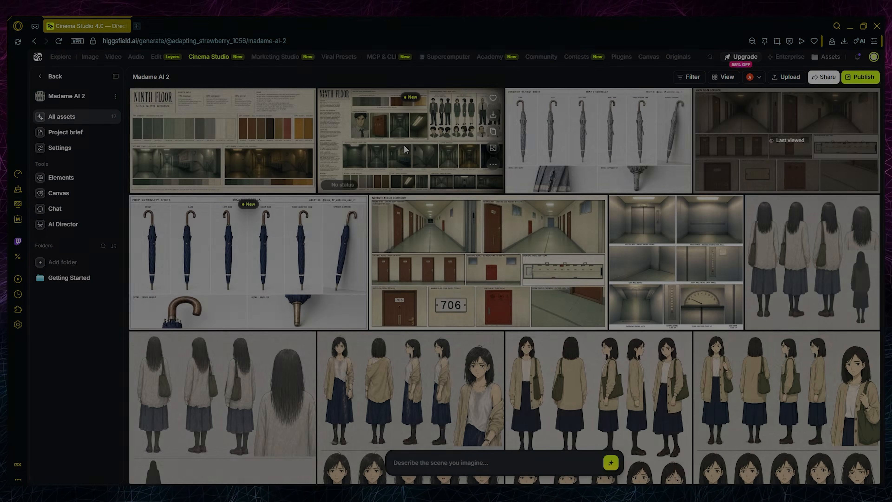
Step: View the NINTH FLOOR visual style reference and colour palette reference sheets in full
left_click(404, 144)
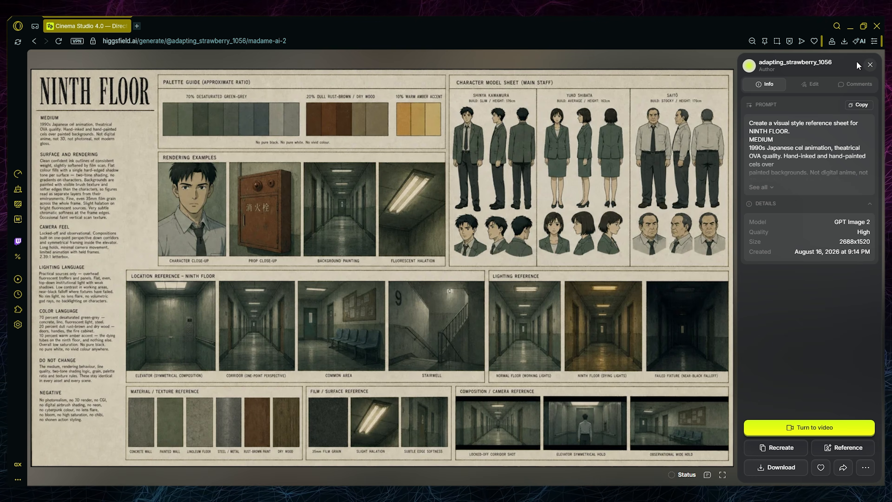
left_click(870, 64)
left_click(186, 135)
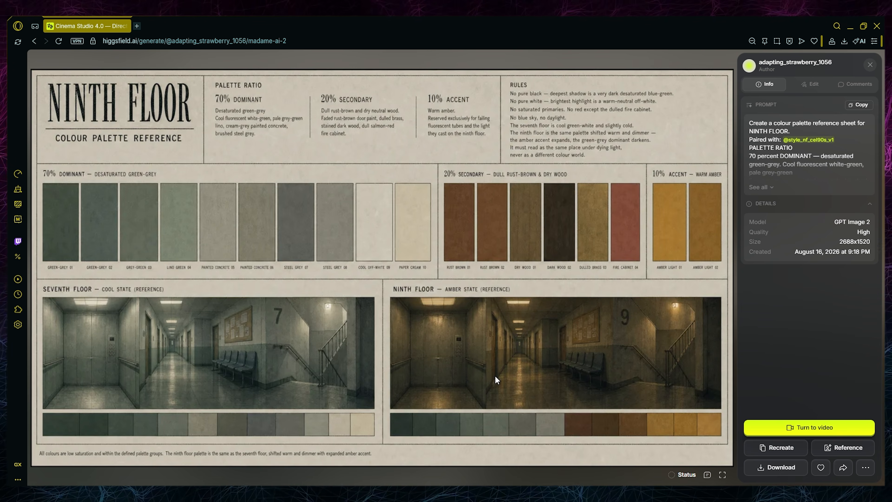
key("Escape")
Step: Switch to Claude, read the Scene 1 plan, and reply "ok go with A also you can use up to 30s for duration"
key("alt+Tab")
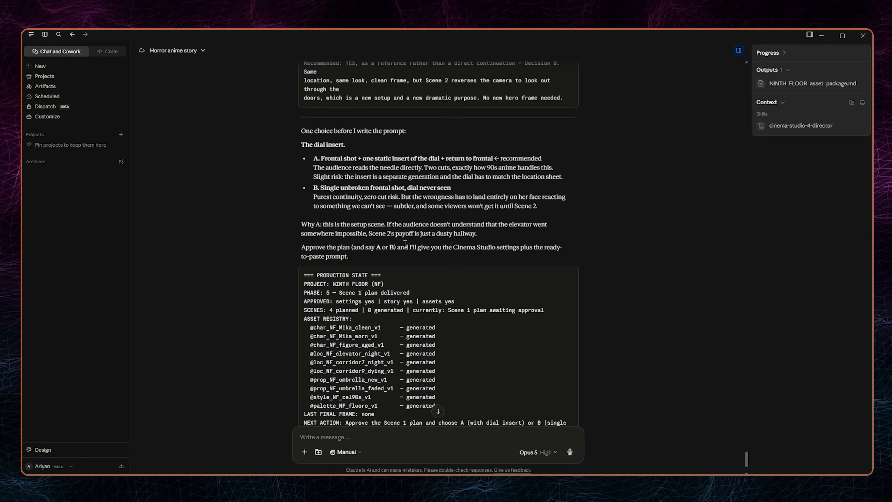
scroll(405, 243, "up", 15)
scroll(339, 142, "down", 5)
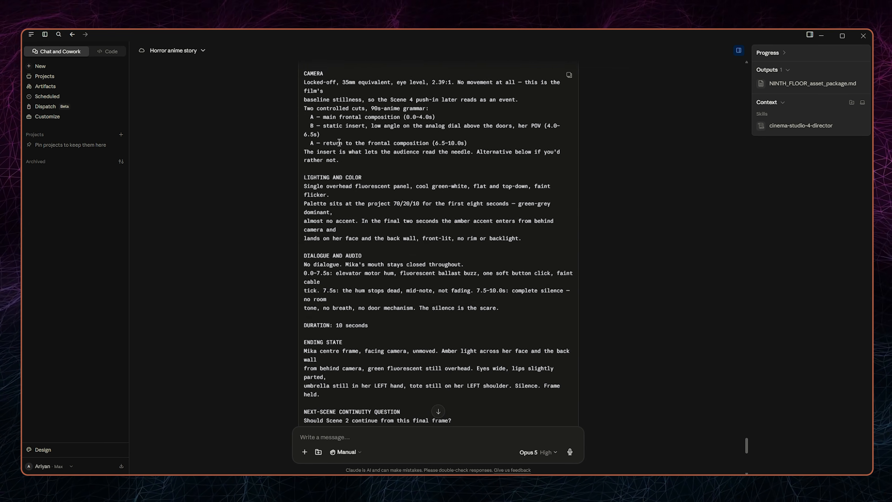
scroll(339, 142, "down", 8)
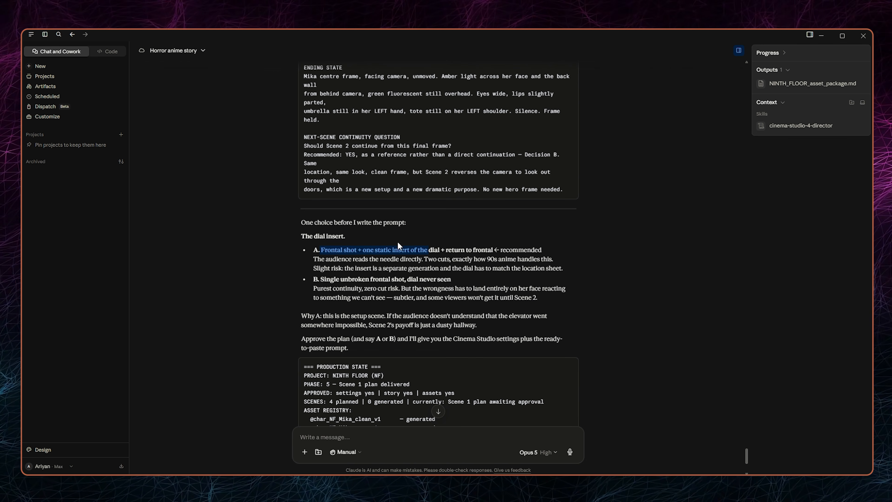
scroll(398, 245, "down", 4)
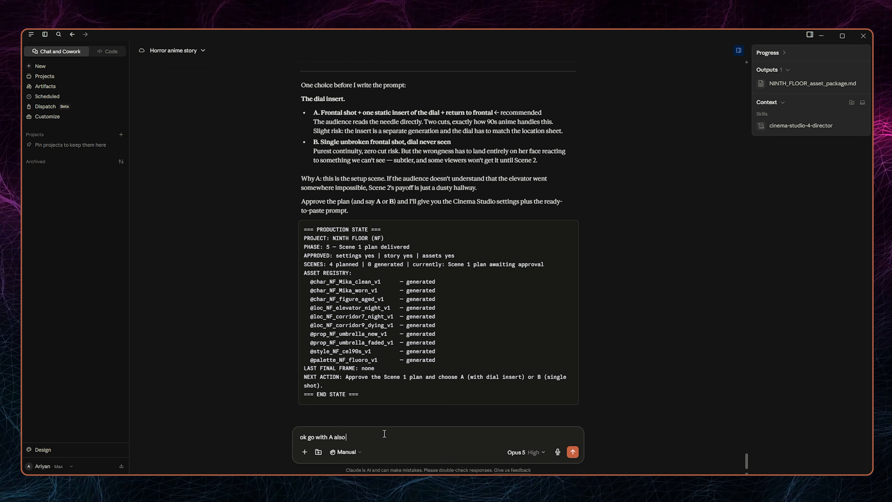
type("use up to 30s for duration")
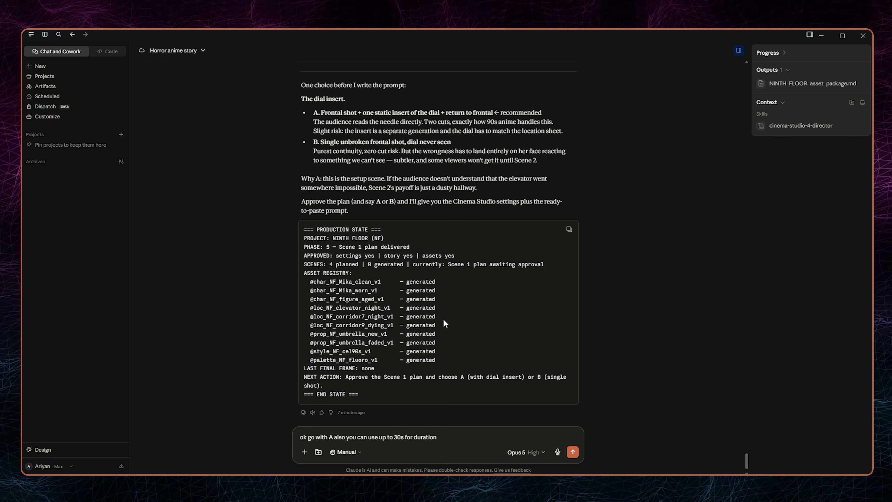
key("Return")
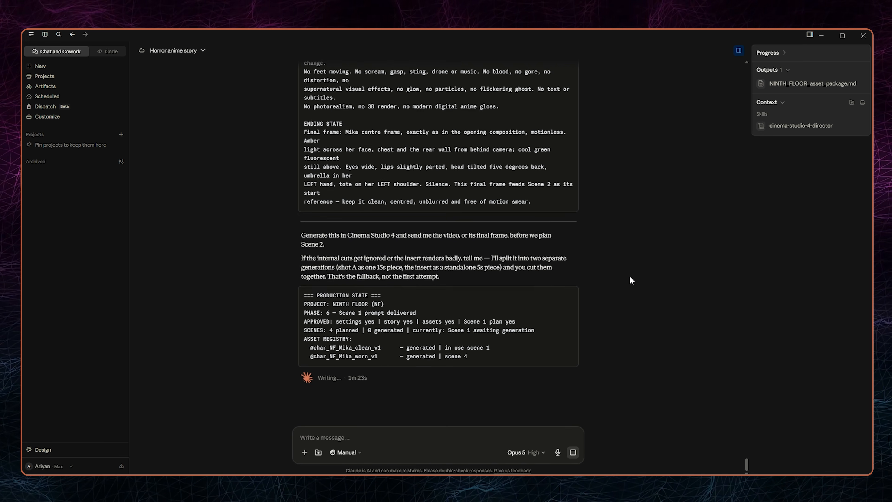
Step: Copy the Scene 1 "SEVEN" scene prompt from Claude's reply and review the Cinema Studio settings above it
scroll(460, 208, "up", 2)
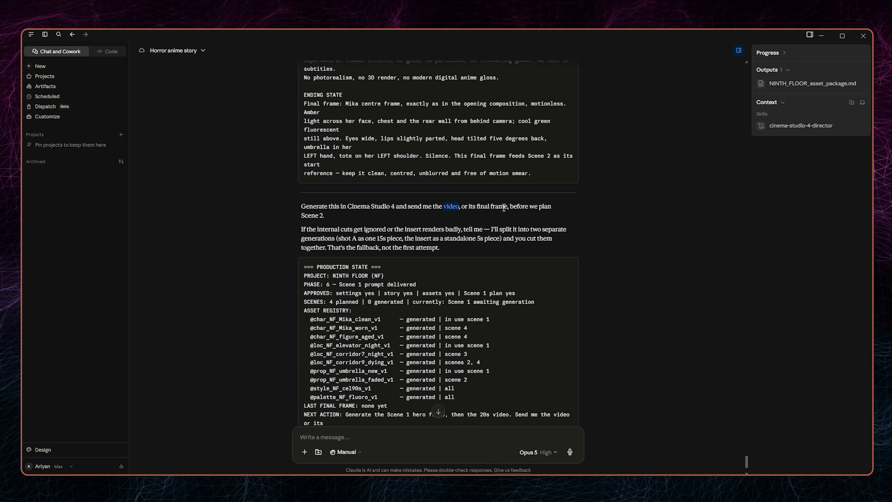
scroll(503, 207, "up", 10)
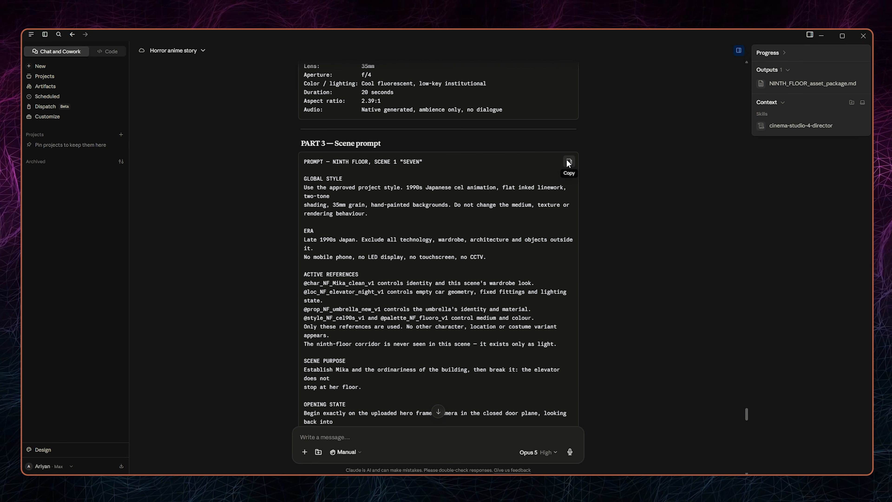
left_click_drag(307, 179, 532, 452)
scroll(562, 352, "up", 10)
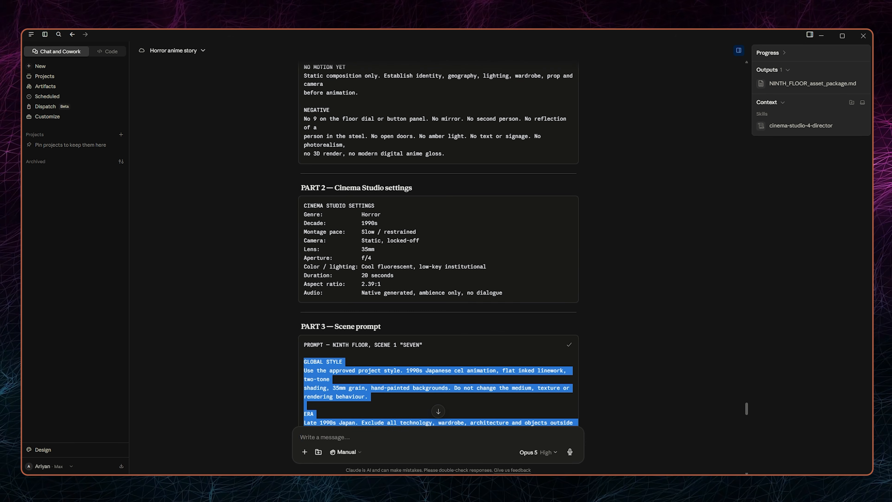
Step: Paste Claude's Scene 1 hero frame prompt into the Cinema Studio image prompt and assign its character tag to char_nf_mika_clean_v2
scroll(438, 246, "up", 12)
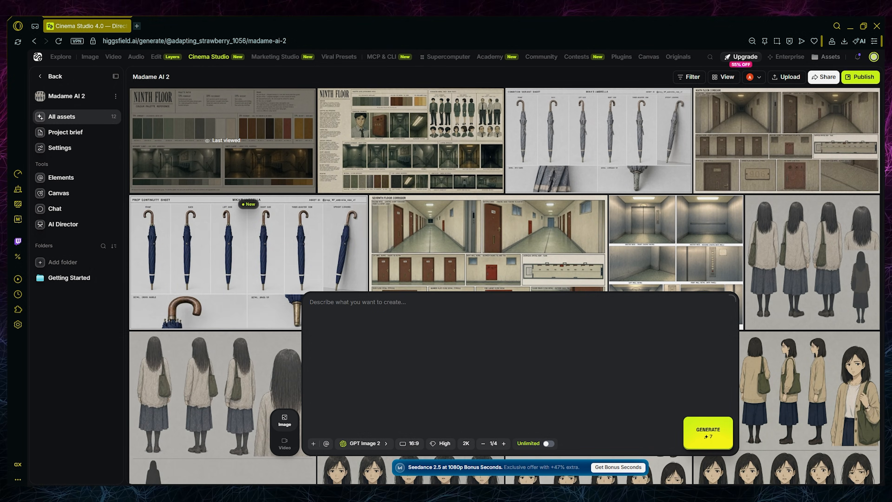
key("ctrl+v")
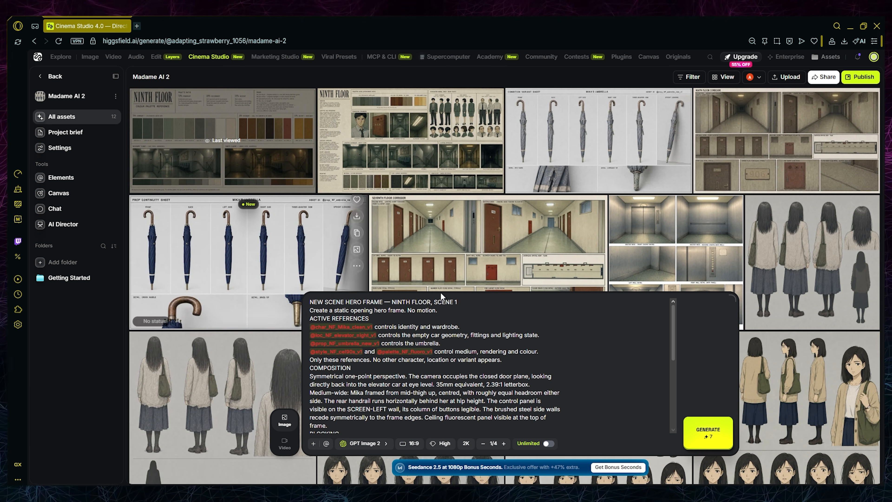
left_click(341, 327)
scroll(351, 373, "down", 5)
scroll(358, 387, "up", 3)
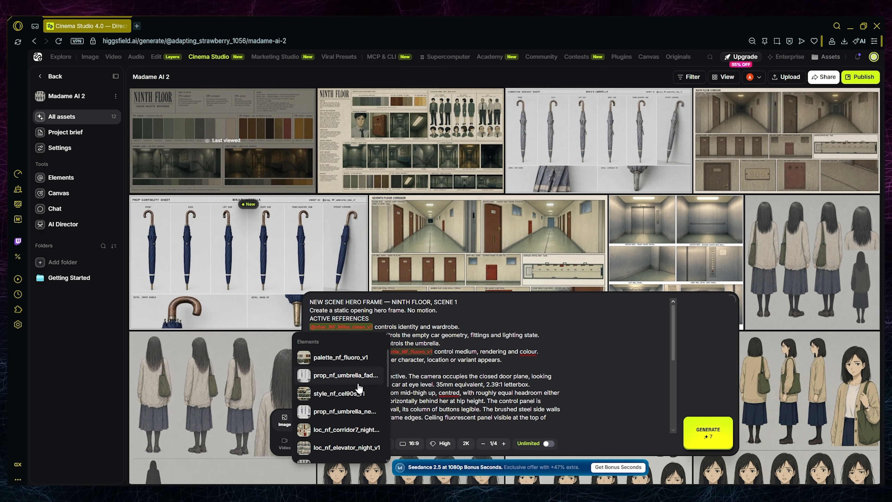
scroll(360, 378, "down", 4)
left_click(355, 417)
Step: Assign the hero frame prompt's location tag to loc_nf_elevator_night_v1 and its umbrella tag to prop_nf_umbrella_new_v1
left_click(368, 336)
scroll(362, 394, "down", 3)
scroll(362, 395, "up", 4)
scroll(363, 398, "down", 4)
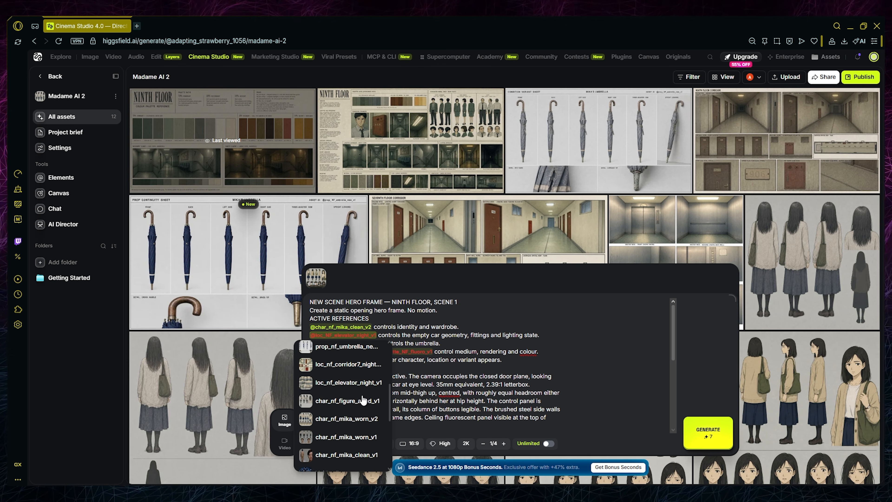
left_click(342, 386)
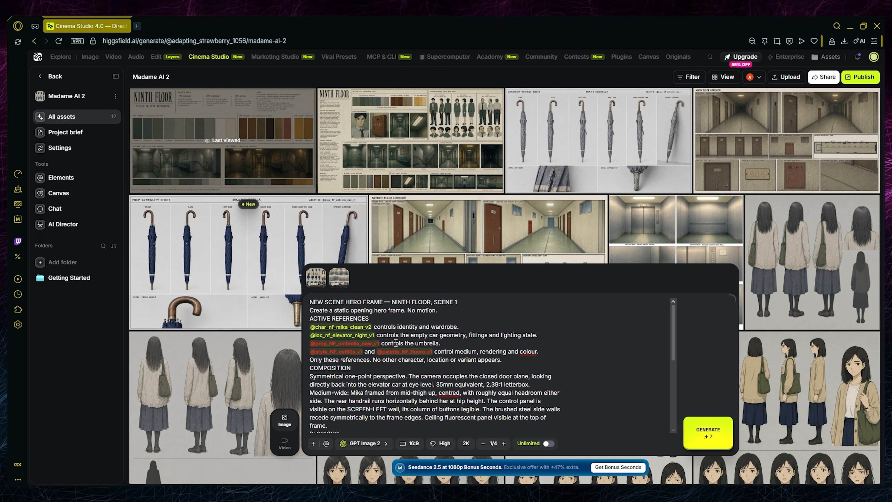
left_click(352, 343)
left_click(360, 406)
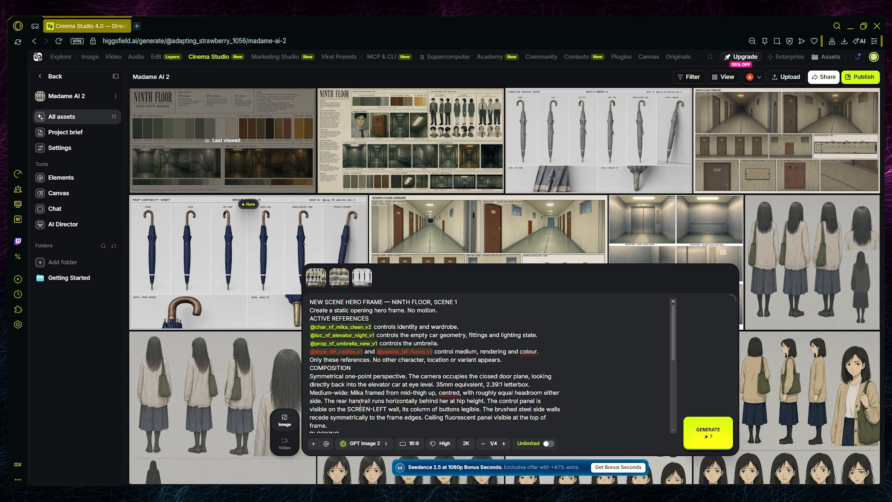
Step: Assign the style tag to style_nf_cel90s_v1 and the palette tag to palette_nf_fluoro_v1, and generate the hero frame
left_click(336, 352)
scroll(343, 293, "down", 3)
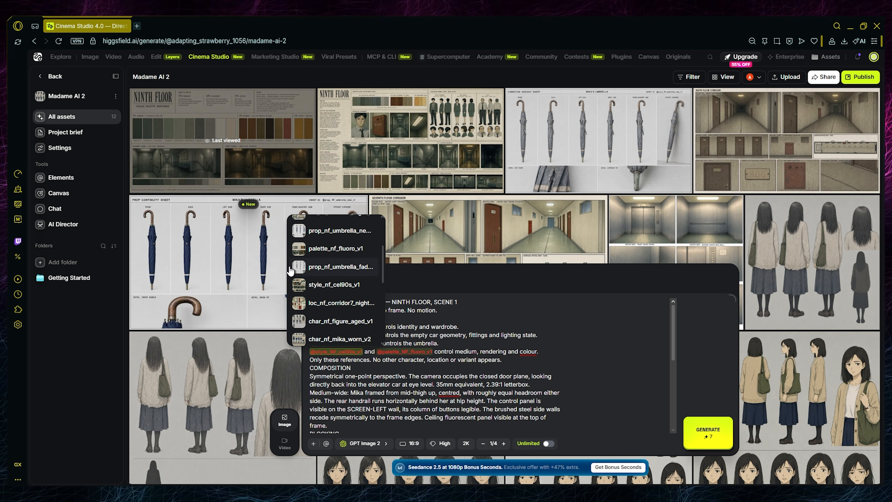
left_click(326, 285)
left_click(403, 352)
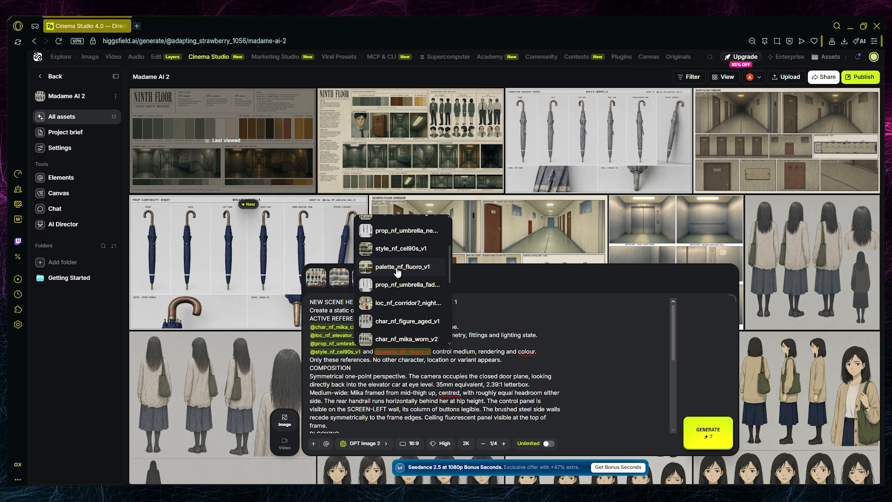
left_click(397, 267)
scroll(482, 404, "down", 10)
scroll(482, 404, "up", 10)
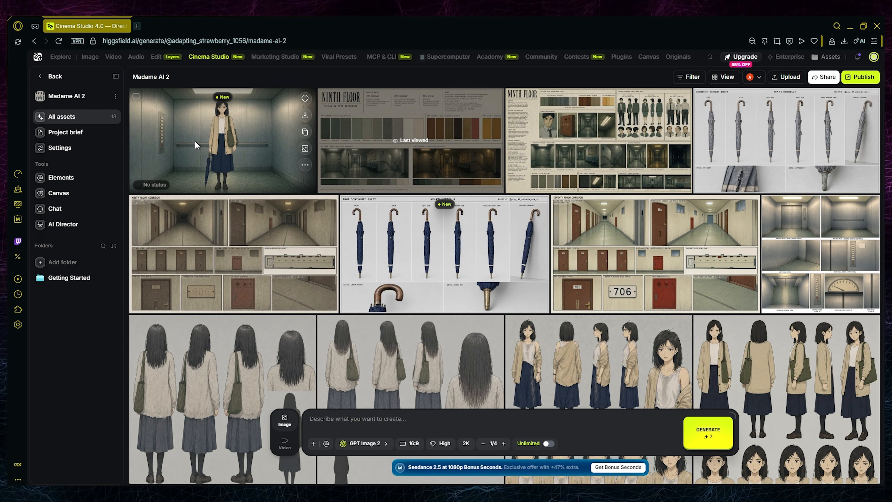
Step: View the generated elevator hero frame in full and attach it as a reference for video generation
left_click(195, 141)
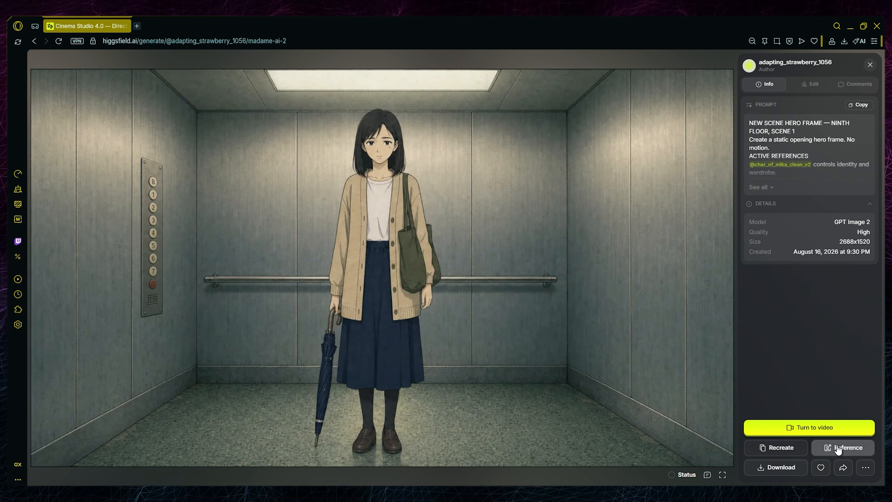
left_click(839, 450)
left_click(286, 447)
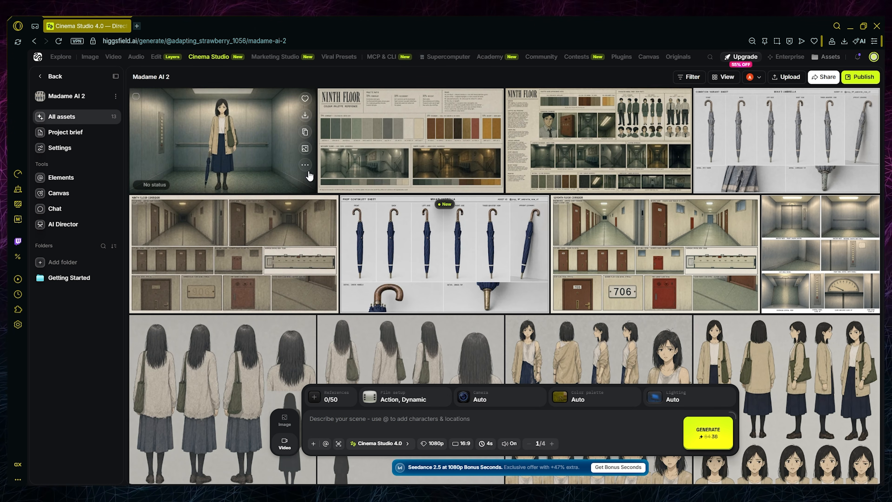
left_click(305, 165)
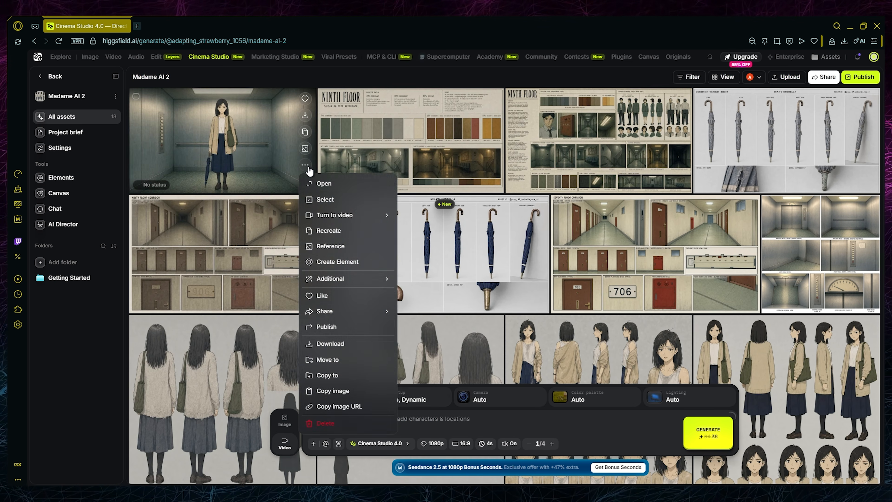
left_click(337, 247)
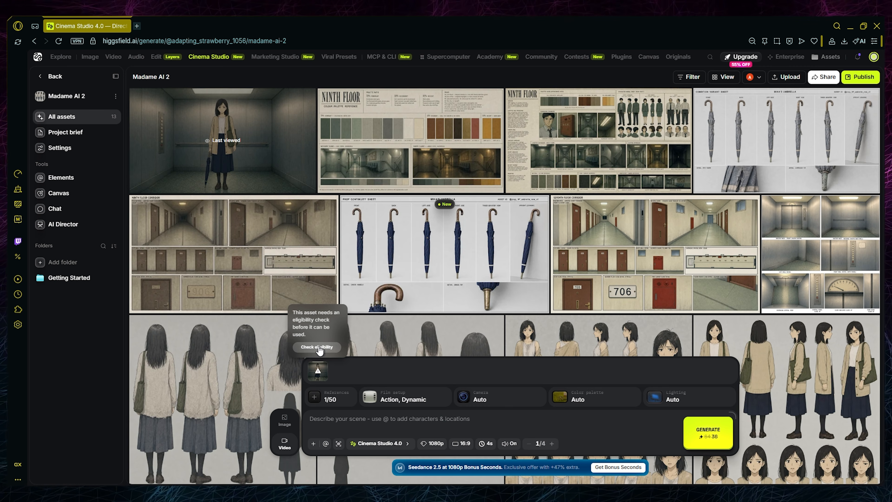
Step: Following the settings listed in Claude, set the video's genre to Horror and the camera movement to Static shot
key("alt+Tab")
scroll(548, 244, "down", 15)
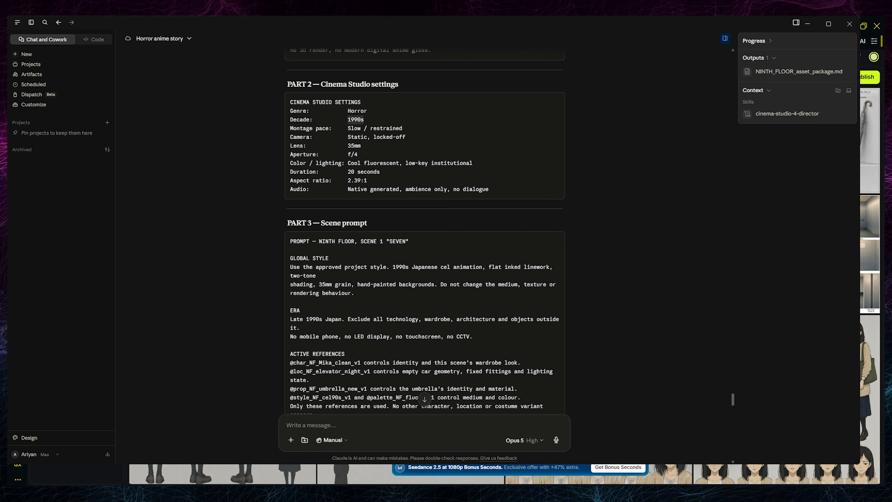
key("alt+Tab")
left_click(500, 397)
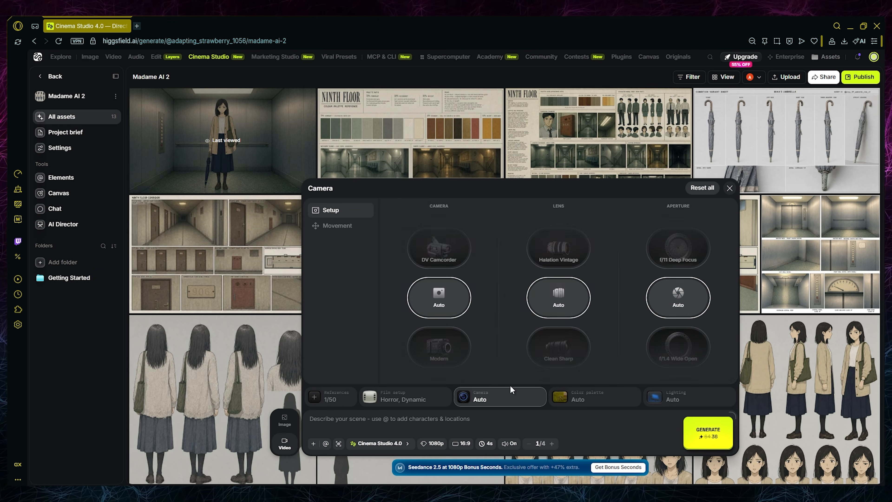
scroll(633, 281, "down", 5)
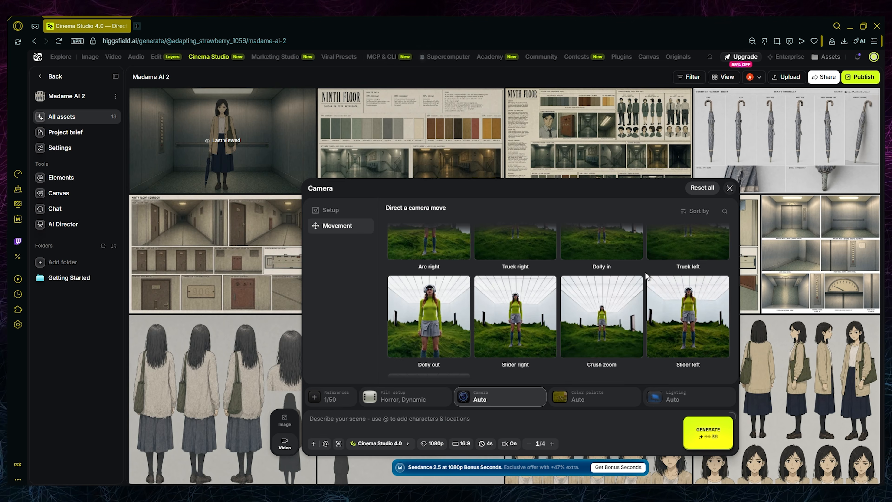
key("alt+Tab")
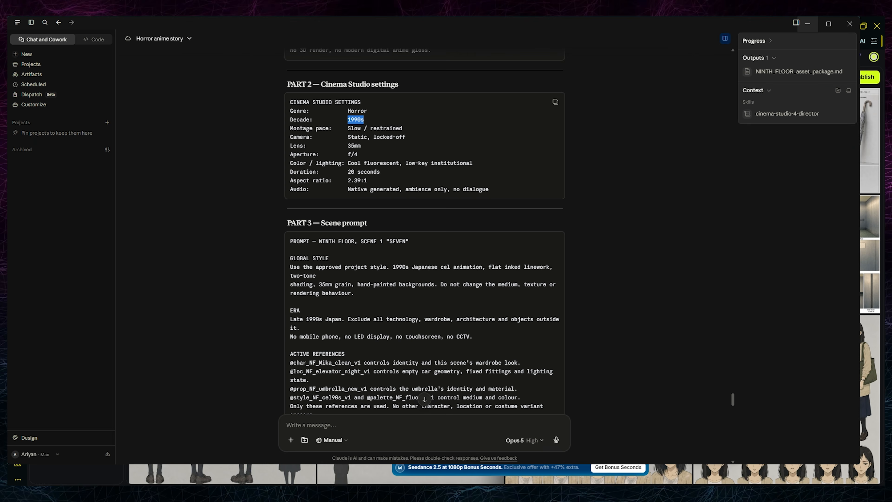
key("alt+Tab")
key("alt+Tab")
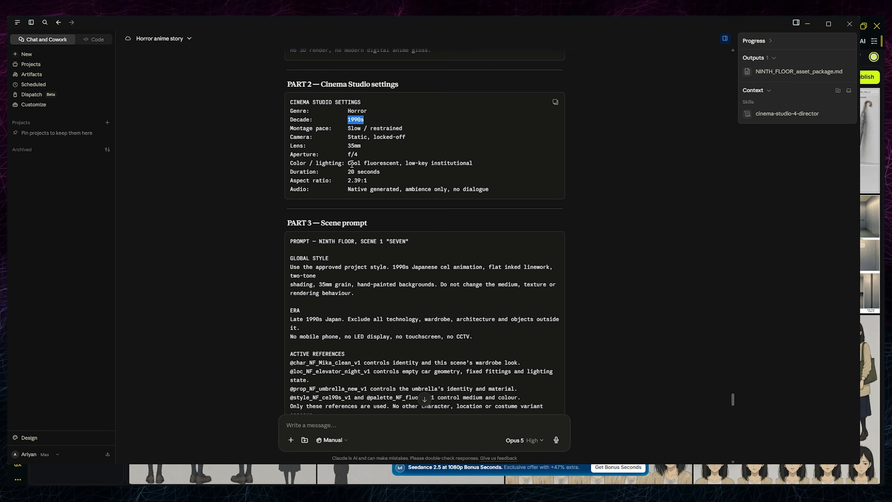
Step: Set the camera to 35mm Film with Auto lens and f/4 Moderate aperture, and the duration to 20 seconds
left_click_drag(347, 145, 355, 146)
left_click(807, 24)
scroll(567, 284, "down", 2)
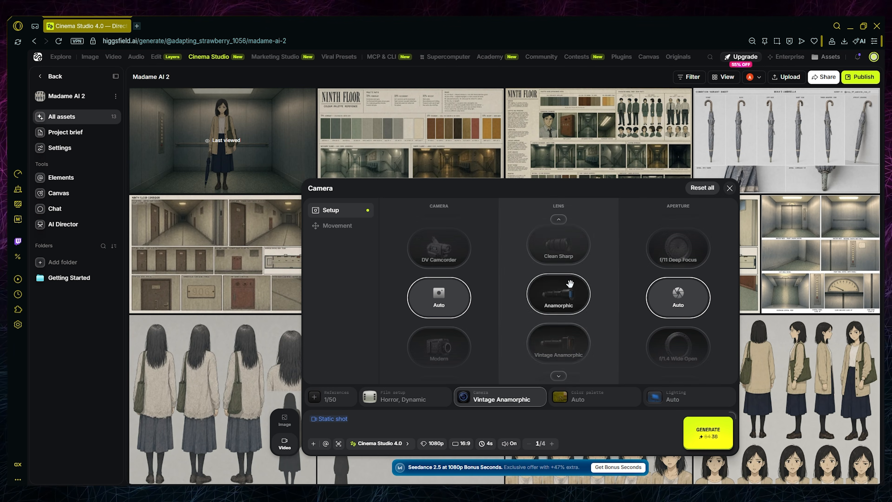
scroll(570, 285, "up", 2)
scroll(439, 281, "up", 2)
scroll(440, 281, "up", 1)
key("alt+Tab")
left_click(808, 24)
scroll(682, 301, "down", 2)
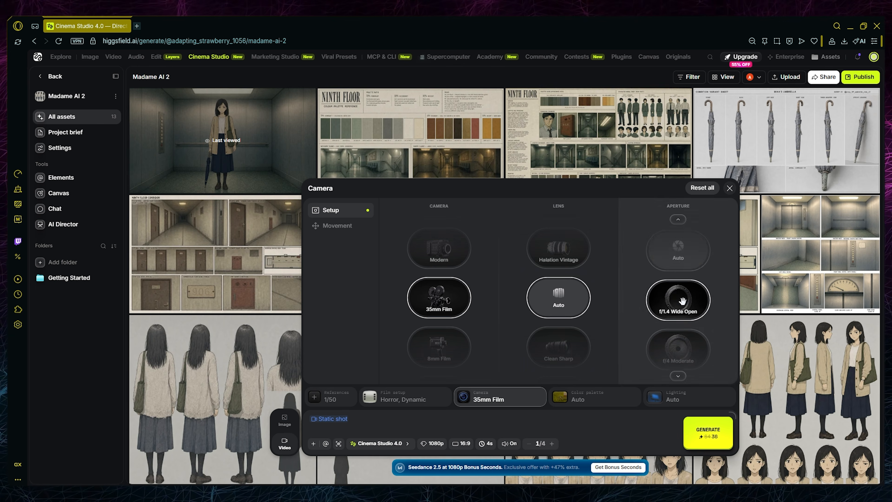
key("alt+Tab")
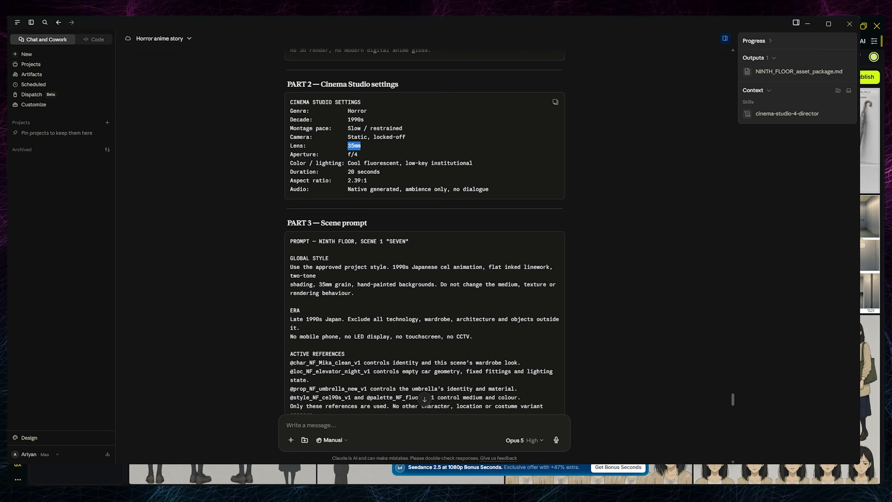
key("alt+Tab")
left_click(594, 396)
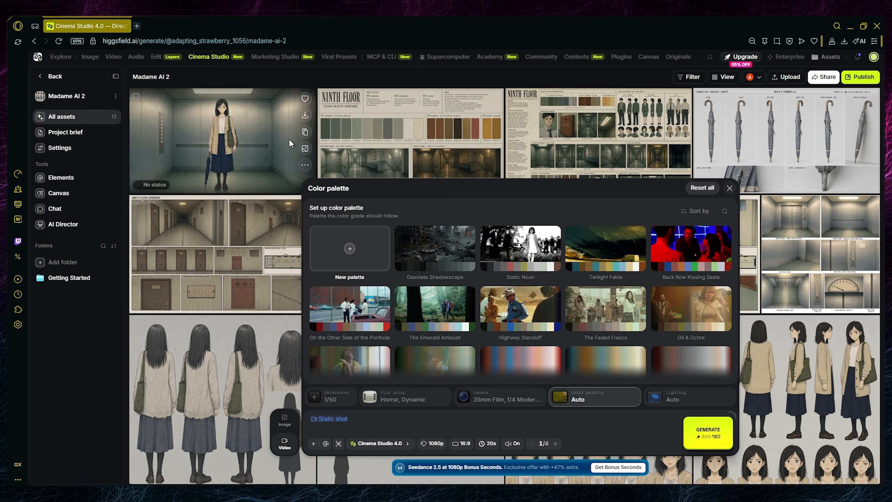
left_click(349, 250)
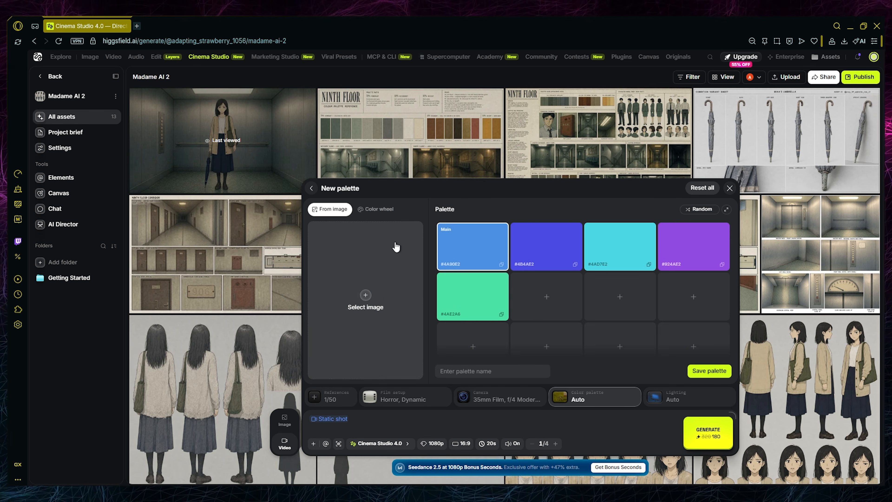
left_click(311, 188)
Step: Check the lighting options, and paste Claude's Scene 1 scene prompt into the video prompt
left_click(655, 396)
key("alt+Tab")
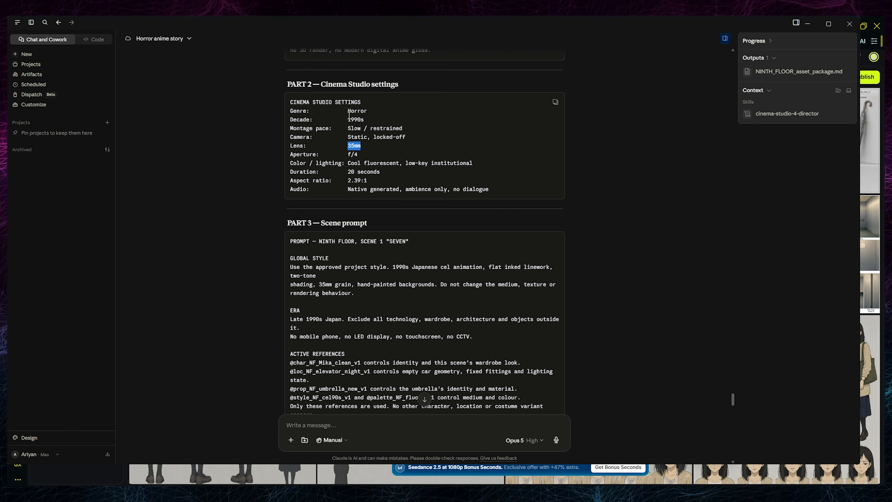
key("alt+Tab")
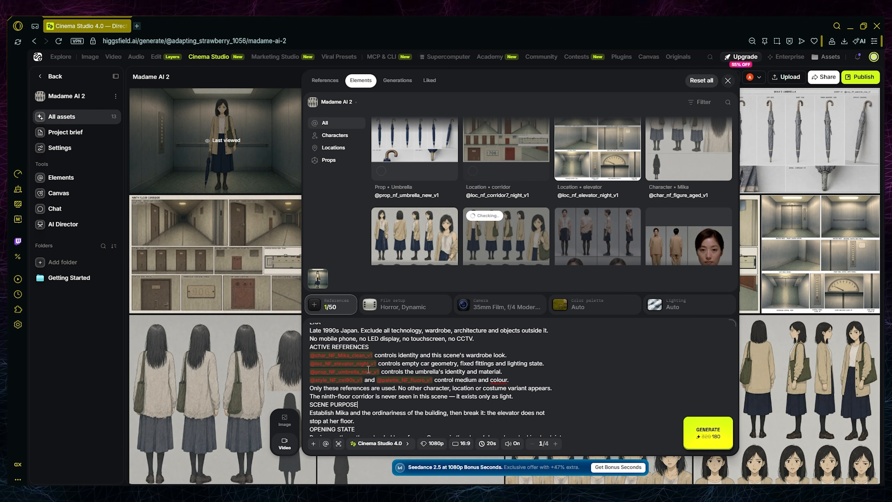
Step: Try to assign the scene prompt's location tag to loc_nf_elevator_night_v1 and its umbrella tag to prop_nf_umbrella_new_v1
left_click(348, 364)
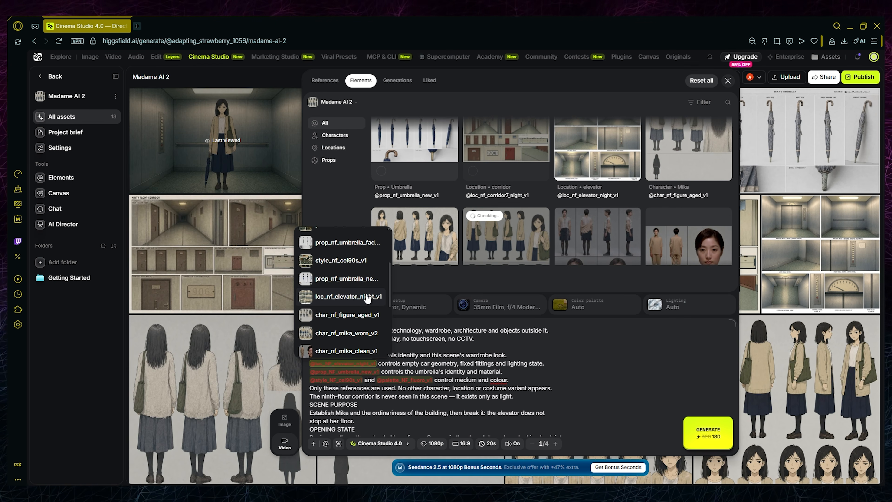
left_click(367, 297)
left_click(344, 371)
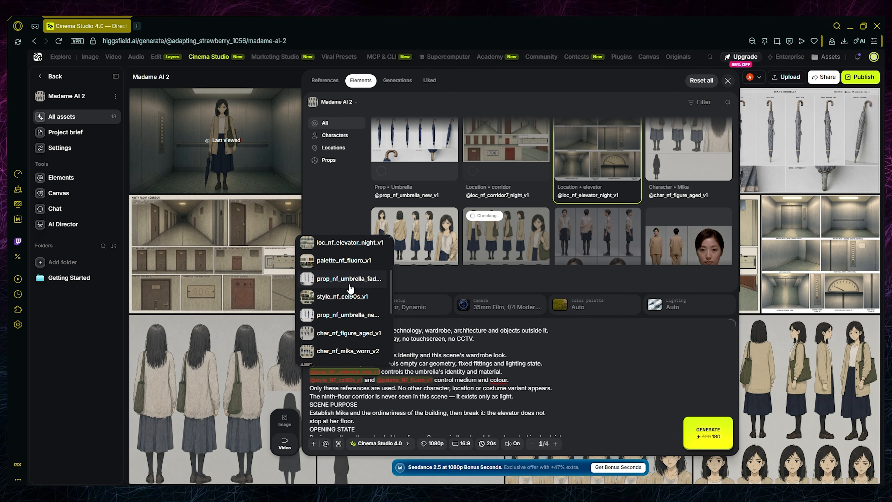
left_click(359, 316)
Step: Try to assign the scene prompt's style tag to style_nf_cel90s_v1 and its palette tag to palette_nf_fluoro_v1
left_click(336, 380)
scroll(346, 313, "down", 5)
scroll(348, 313, "up", 3)
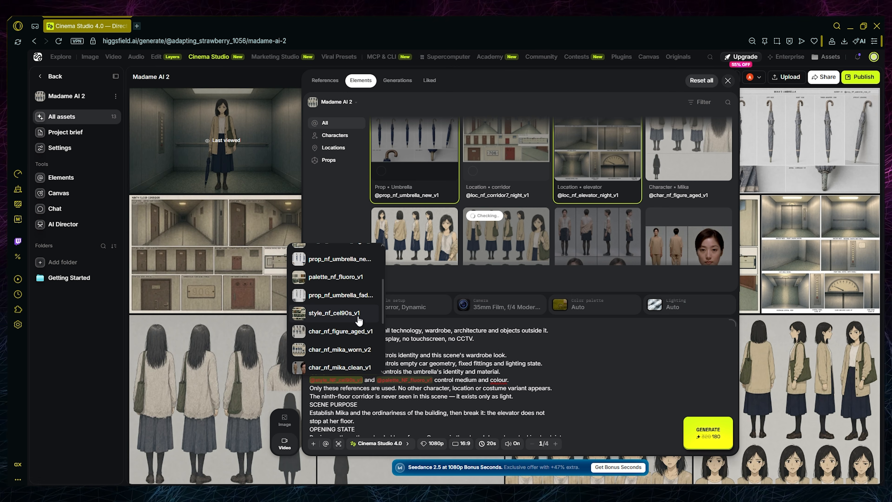
left_click(345, 313)
left_click(403, 379)
scroll(421, 329, "down", 3)
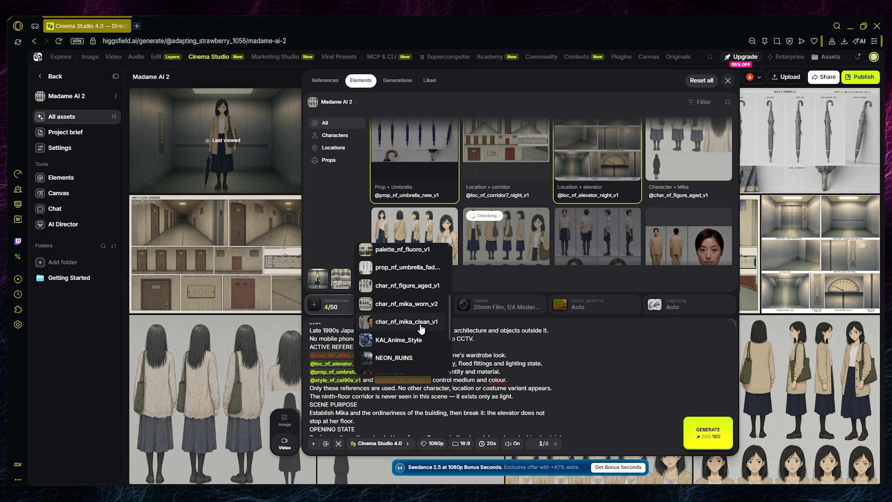
scroll(423, 354, "up", 2)
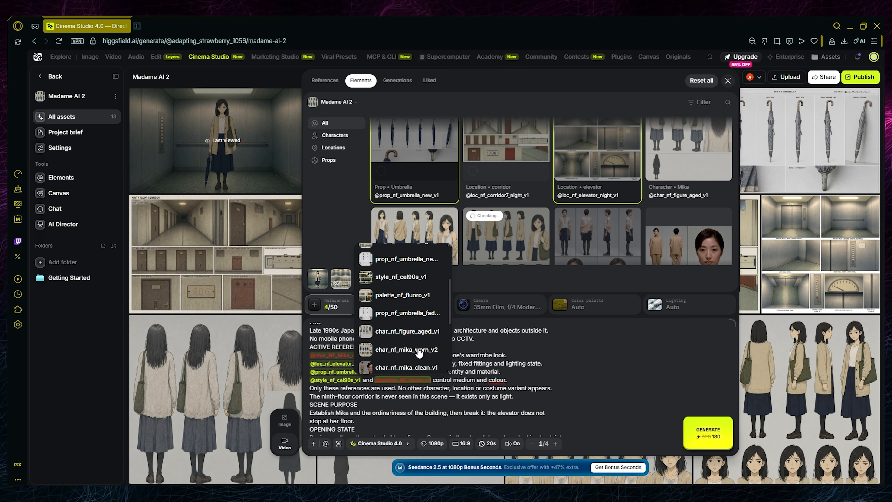
left_click(392, 297)
scroll(521, 218, "down", 2)
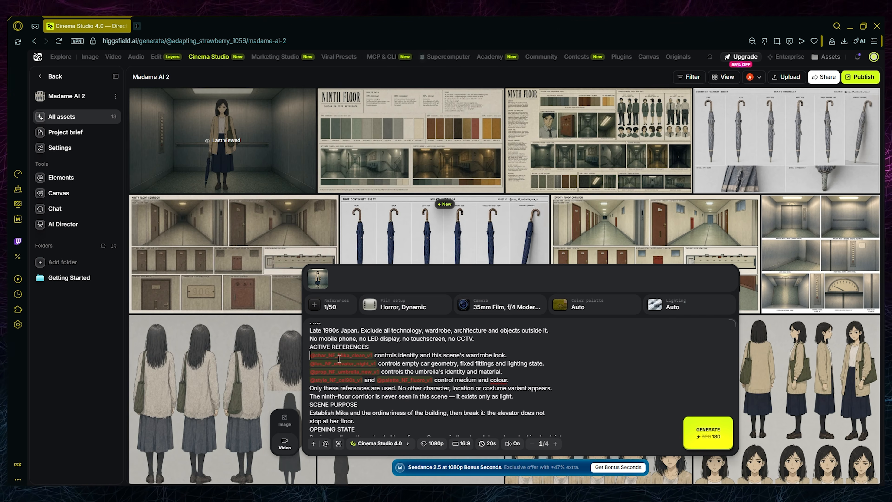
Step: Look for the clean Mika character among the assignable elements and browse the project's elements for eligibility checks
left_click(339, 356)
scroll(354, 283, "down", 3)
scroll(354, 283, "up", 3)
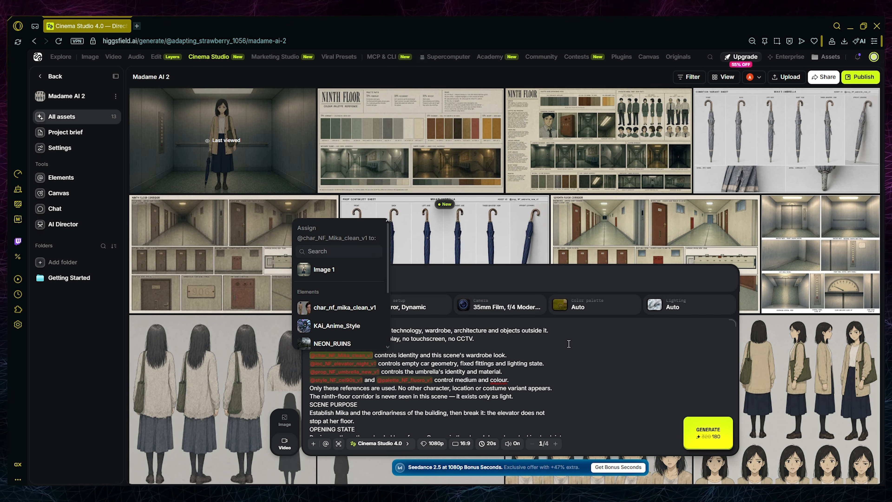
left_click(569, 342)
left_click(326, 443)
scroll(640, 228, "down", 4)
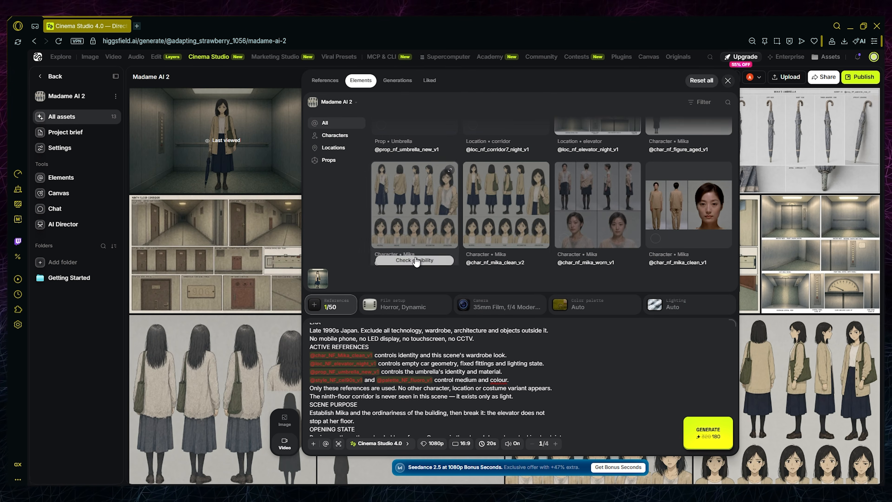
scroll(484, 242, "up", 4)
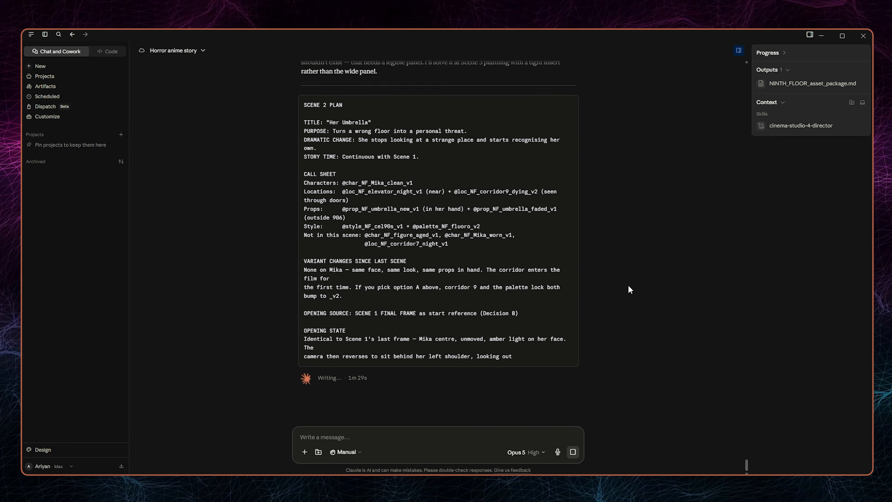
Step: In Claude, review the colour-plan options for Scene 2 and reply with option A
scroll(511, 313, "up", 10)
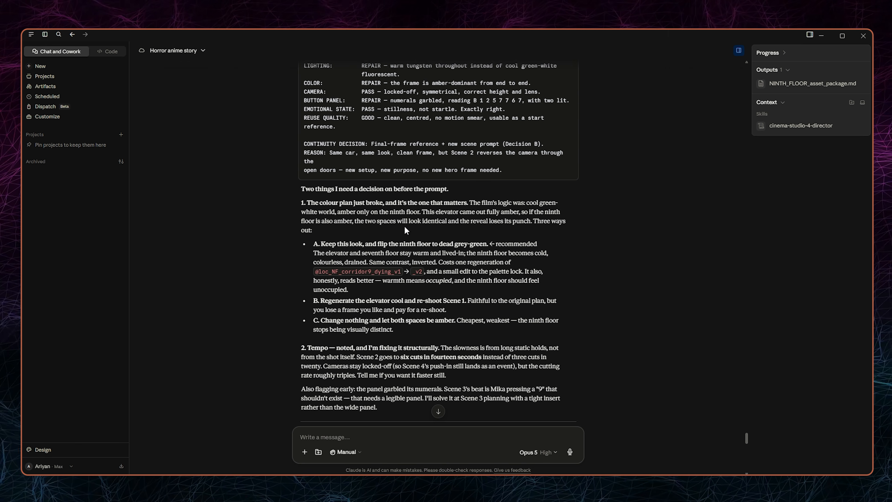
scroll(387, 239, "down", 10)
type("A")
key("Return")
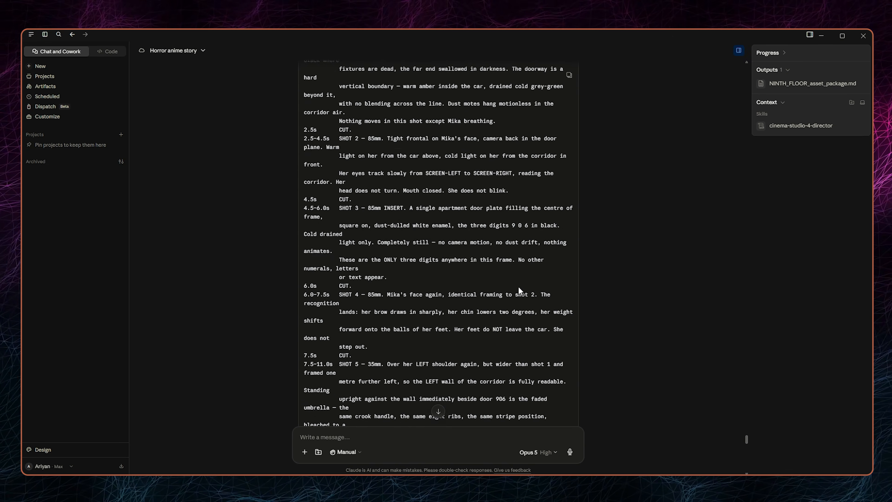
scroll(395, 194, "up", 15)
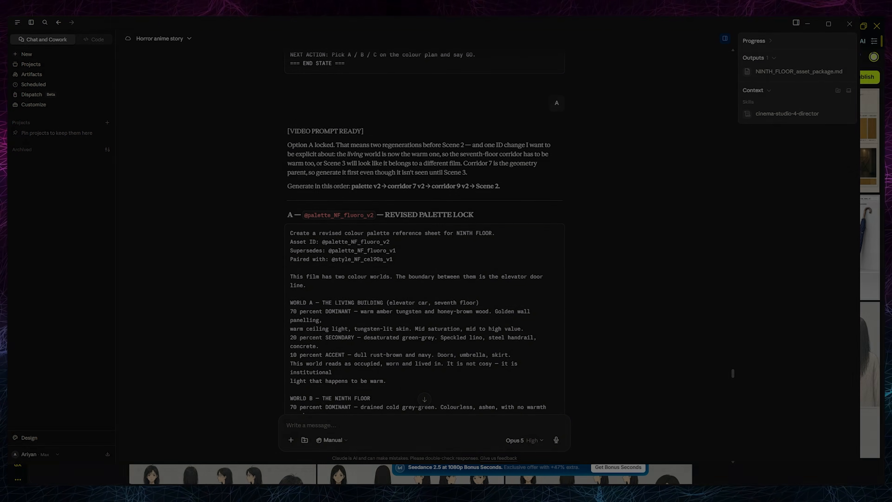
scroll(373, 230, "up", 3)
scroll(360, 218, "down", 15)
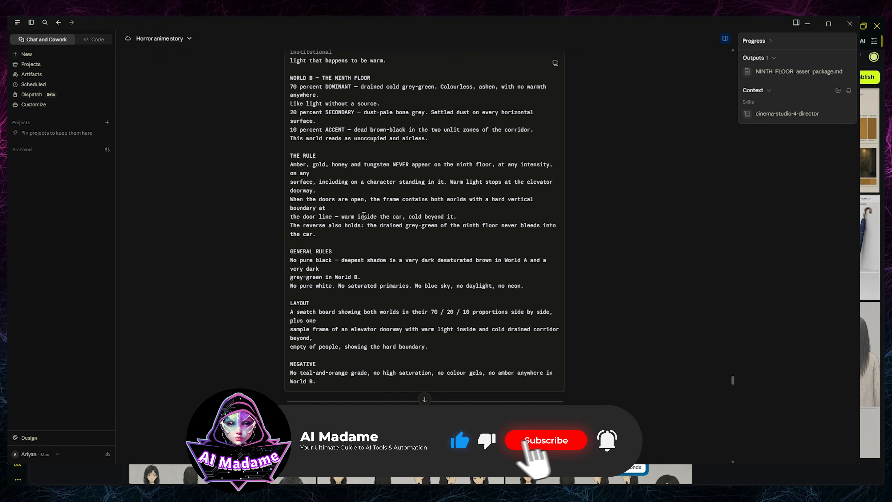
scroll(414, 244, "down", 3)
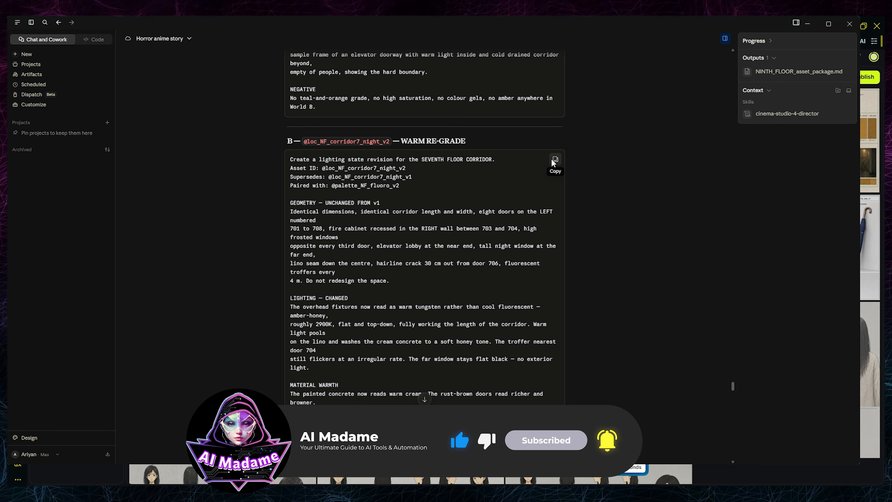
scroll(488, 190, "down", 9)
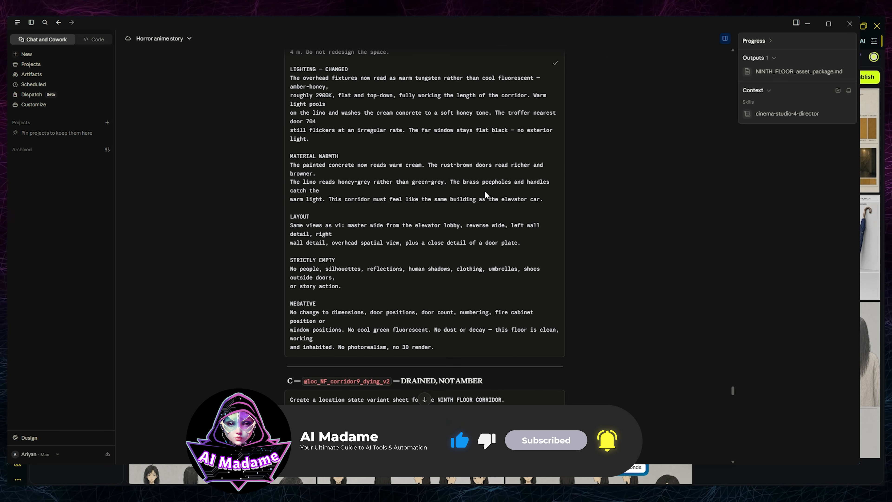
scroll(488, 191, "up", 9)
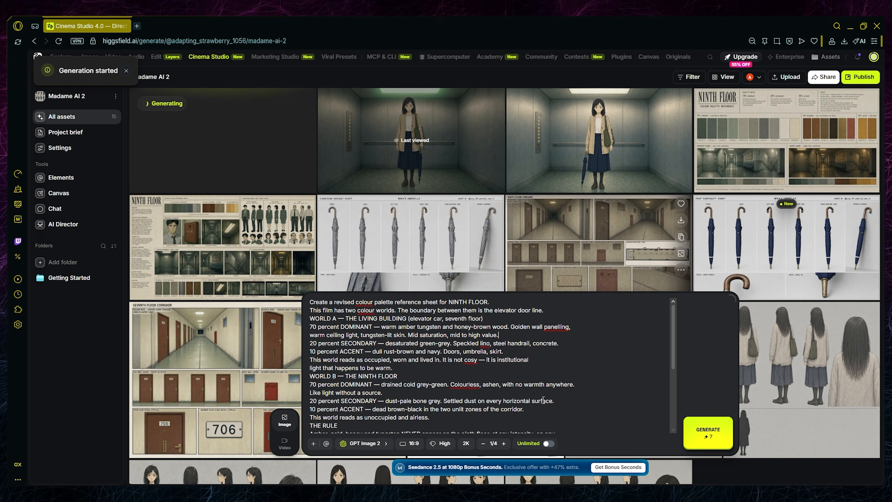
Step: In Cinema Studio, replace the image prompt with the copied seventh-floor corridor prompt and remove its Asset ID and Supersedes lines
key("ctrl+a")
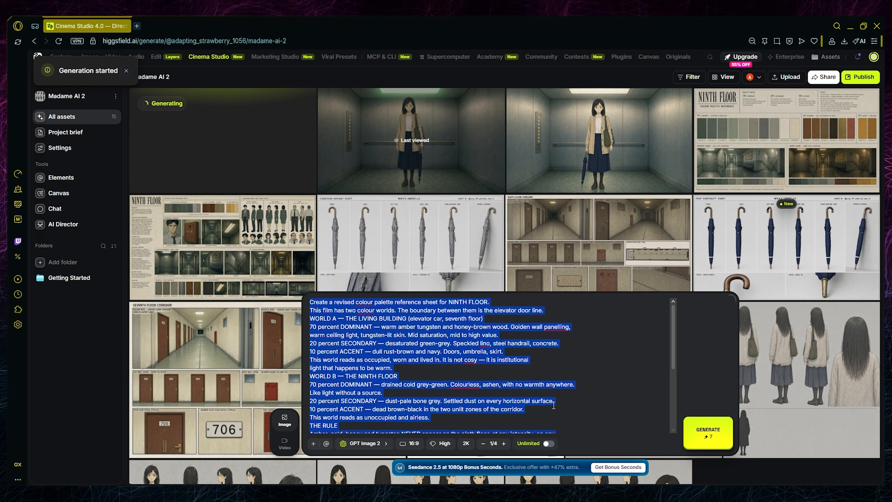
key("ctrl+v")
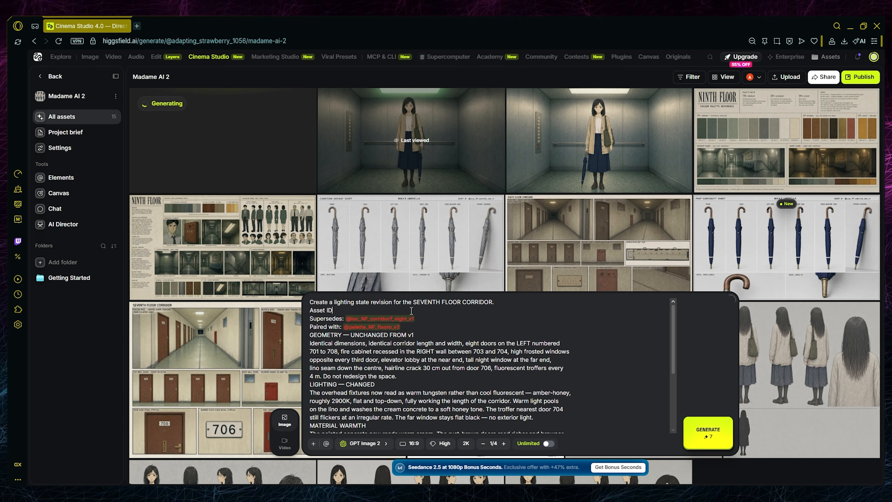
key("BackSpace")
key("BackSpace")
key("BackSpace")
key("BackSpace")
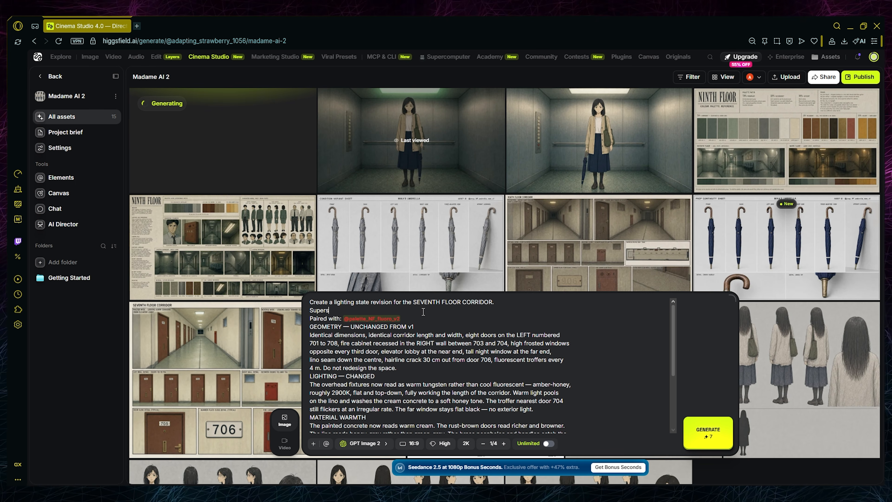
key("BackSpace")
key("BackSpace")
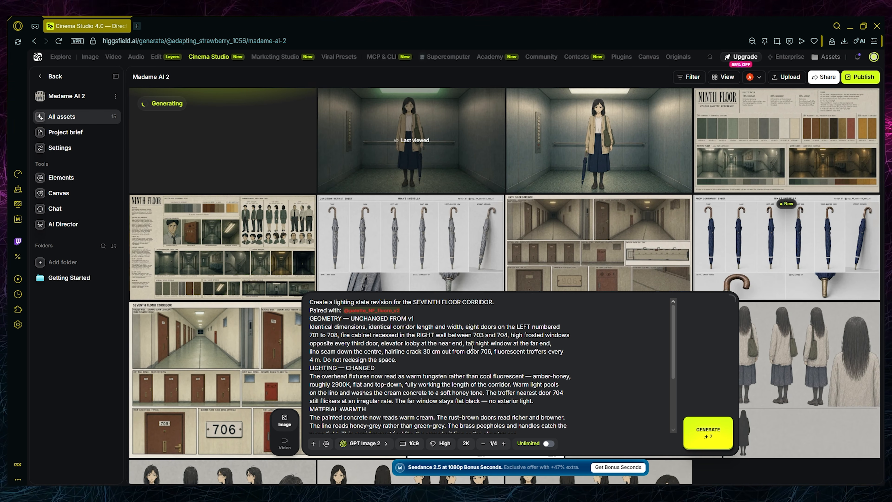
scroll(472, 346, "down", 3)
scroll(473, 346, "up", 3)
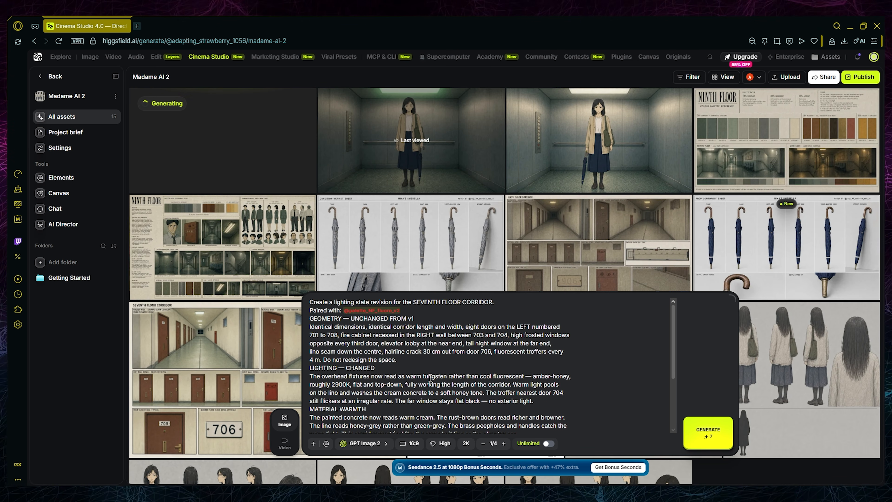